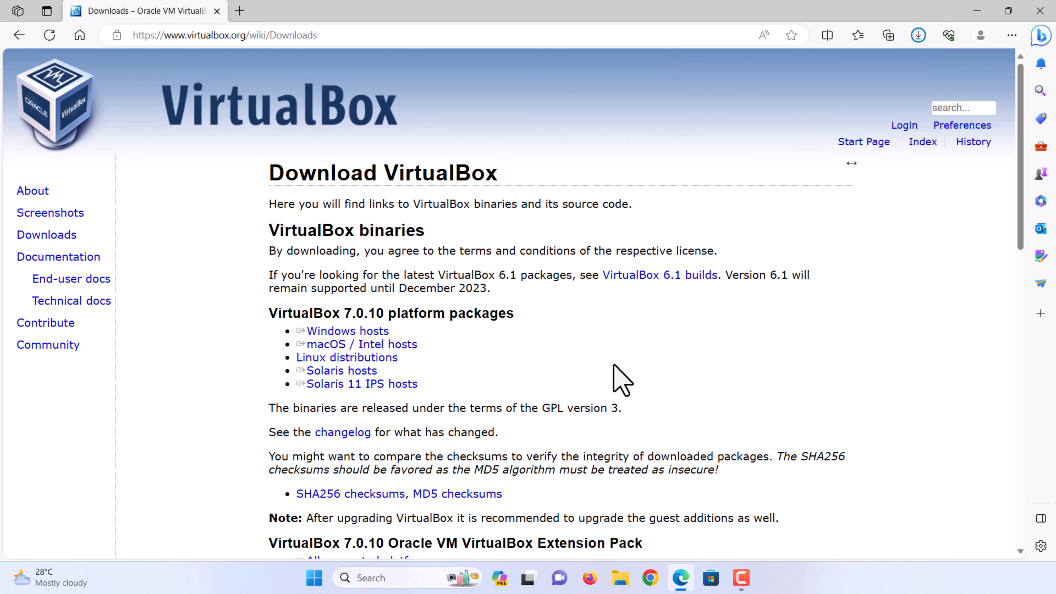
# Download the VirtualBox 7.0.10 Extension Pack for all supported platforms and close the browser.
pyautogui.scroll(-5, 622, 381)
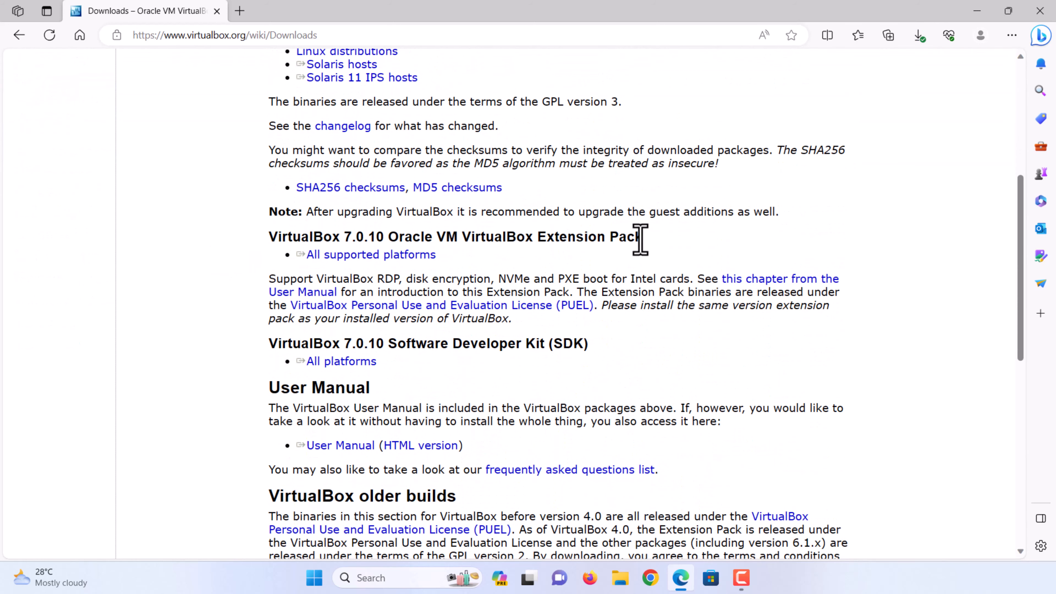
pyautogui.click(370, 260)
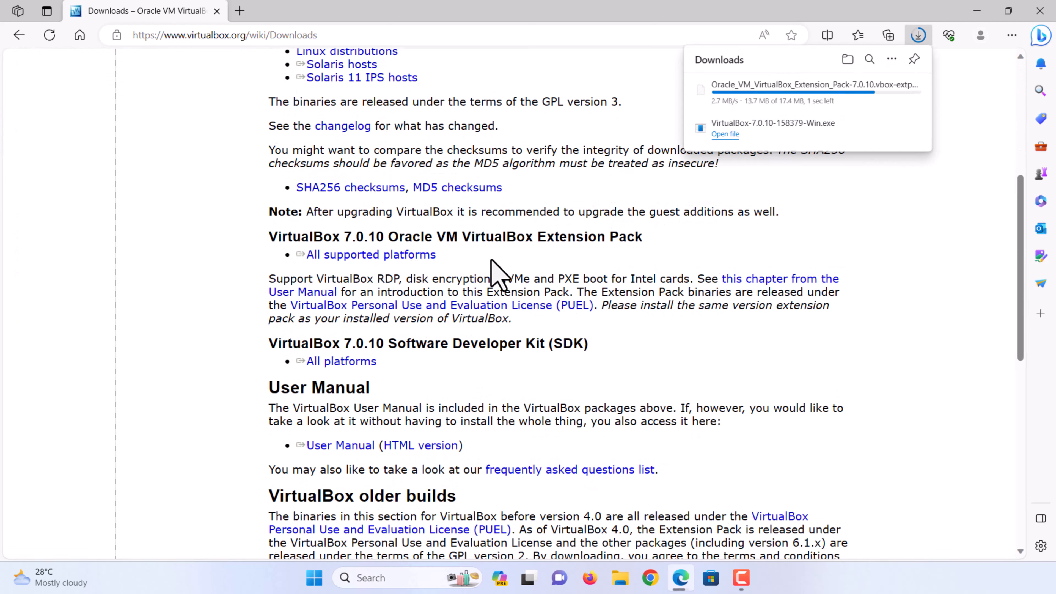
pyautogui.click(1040, 10)
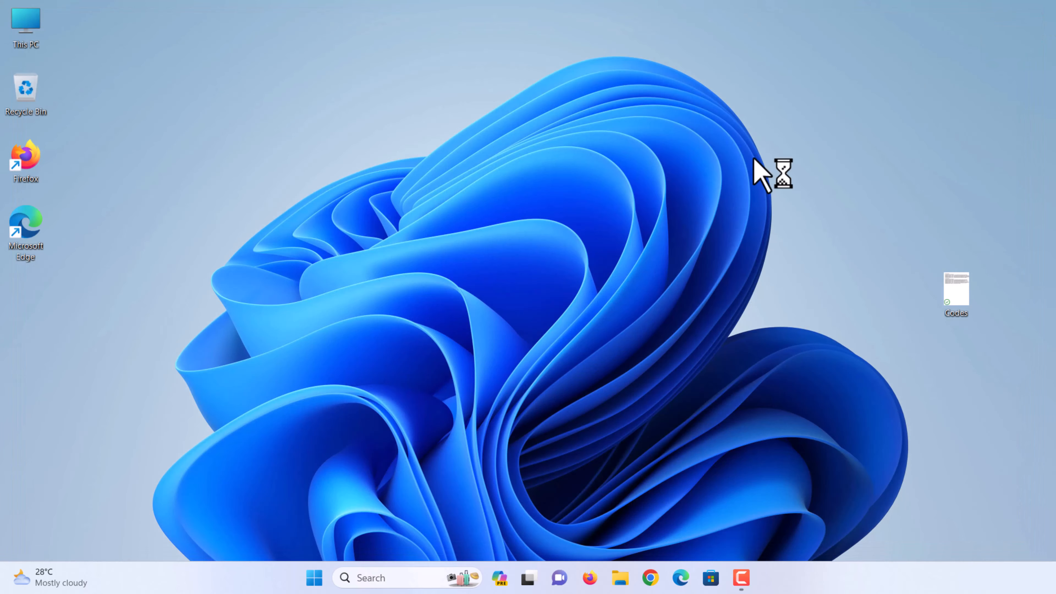
# Run the VirtualBox-7.0.10-158379-Win installer from the Downloads folder.
pyautogui.click(619, 578)
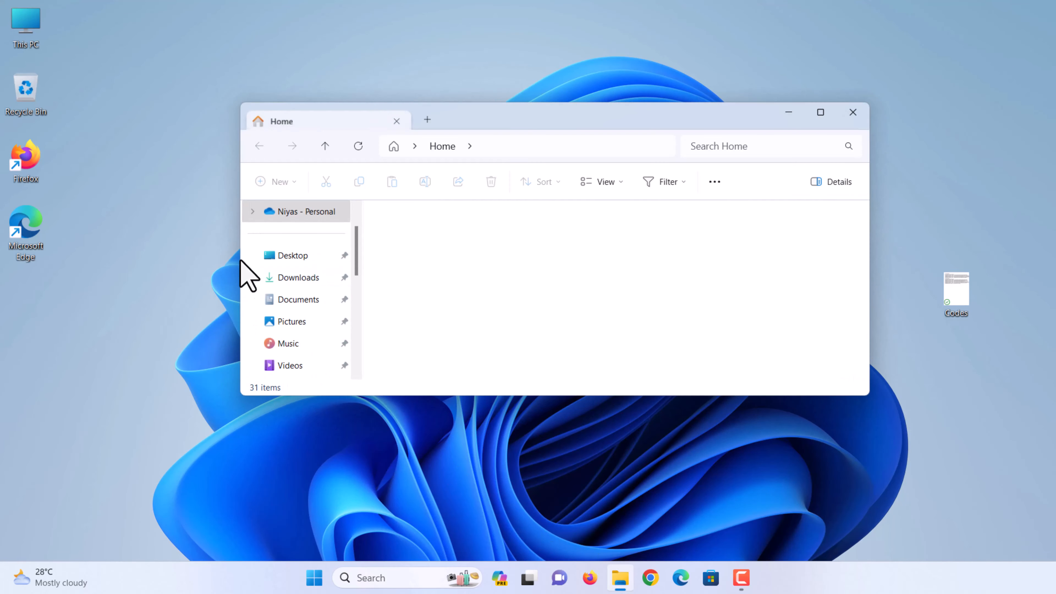
pyautogui.click(300, 278)
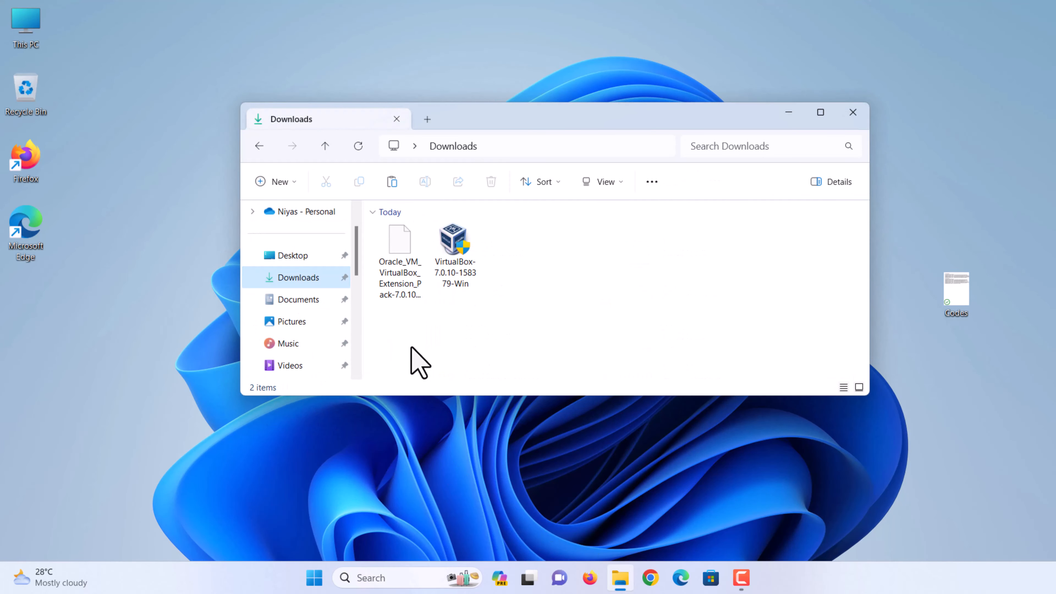
pyautogui.doubleClick(457, 267)
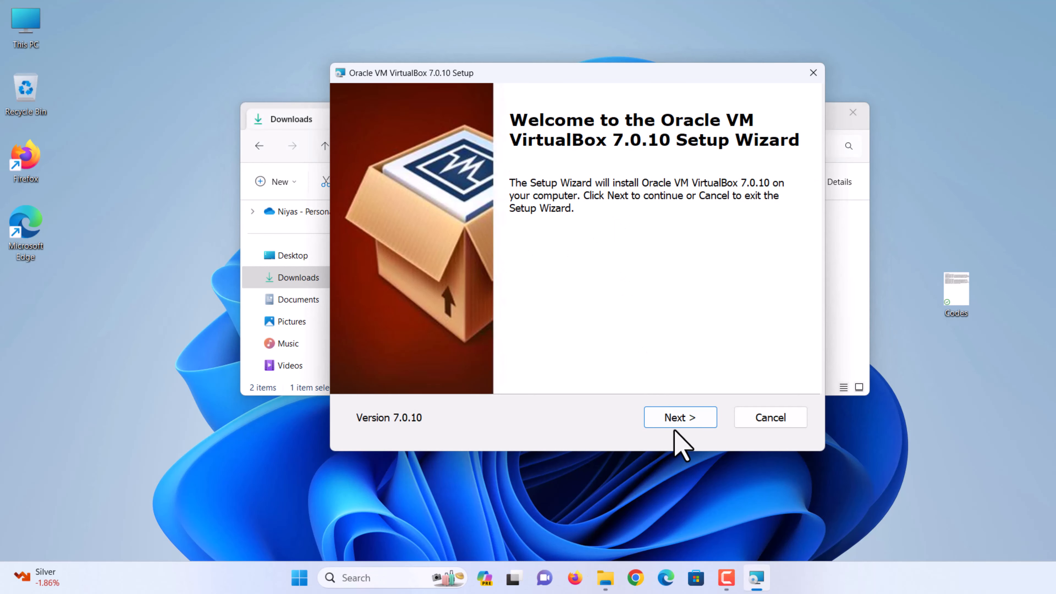
# Install VirtualBox 7.0.10 with the default features and location, accepting the network interface and Python dependency warnings, and finish the setup.
pyautogui.click(680, 429)
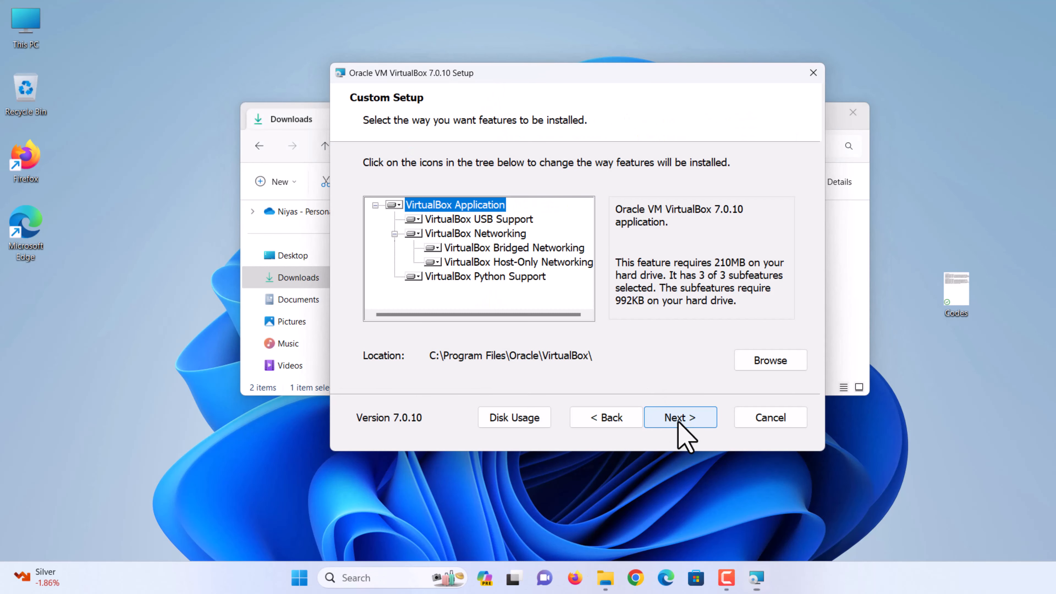
pyautogui.click(680, 419)
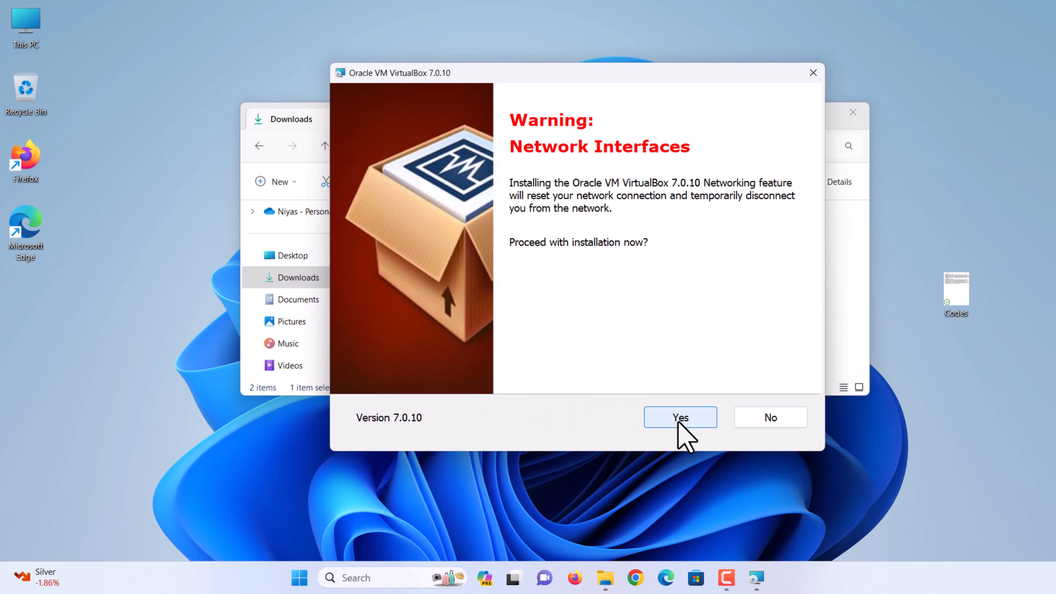
pyautogui.click(680, 419)
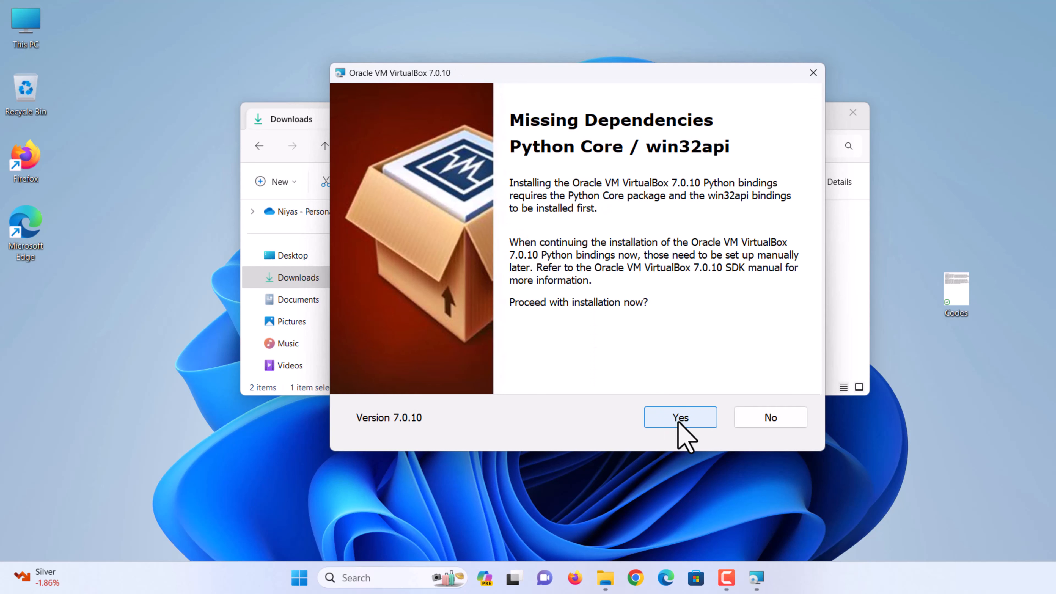
pyautogui.click(680, 418)
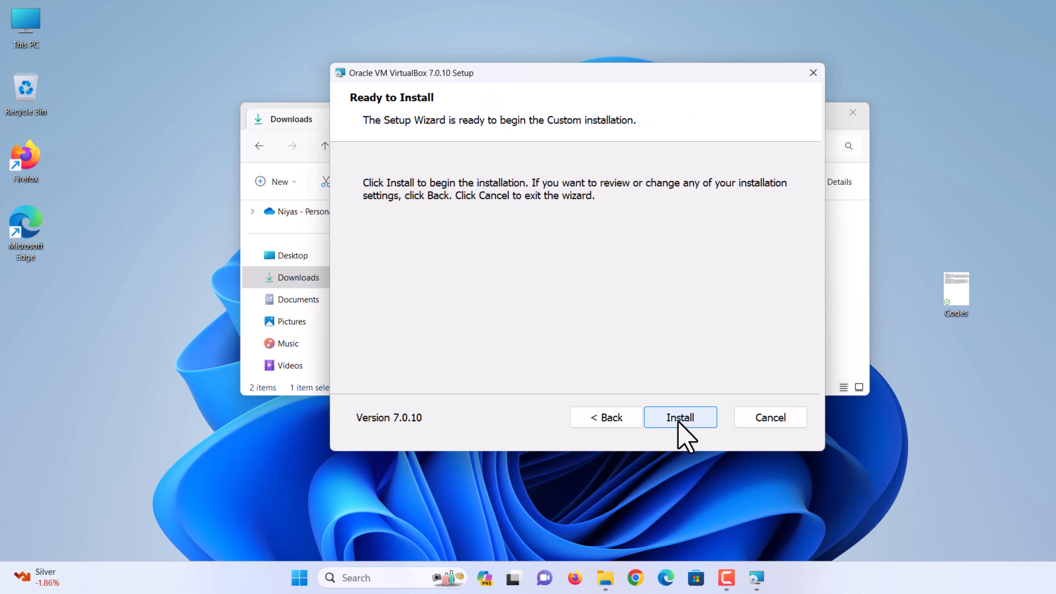
pyautogui.click(680, 419)
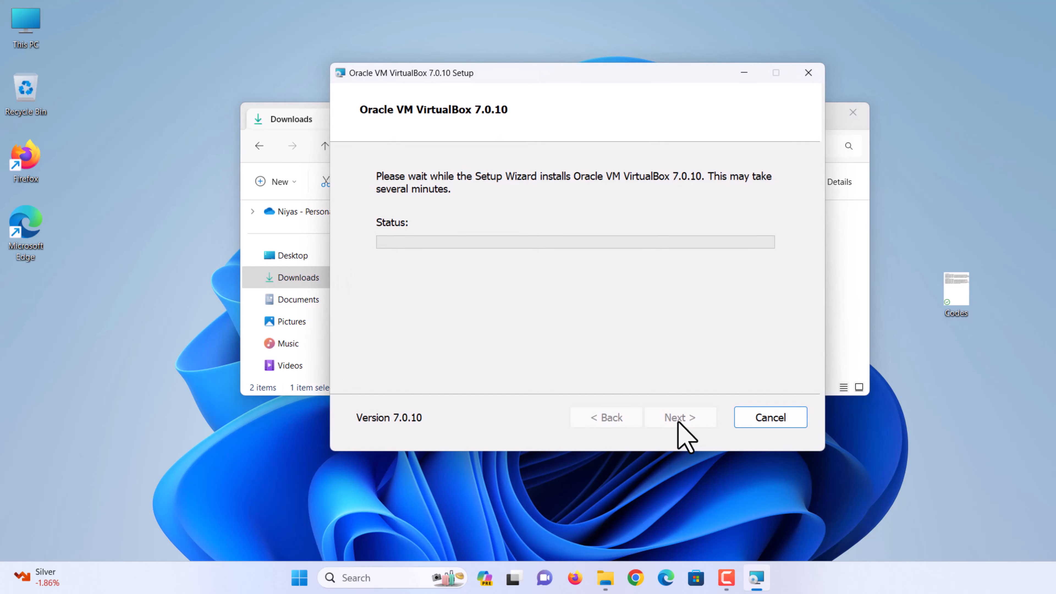
pyautogui.click(688, 420)
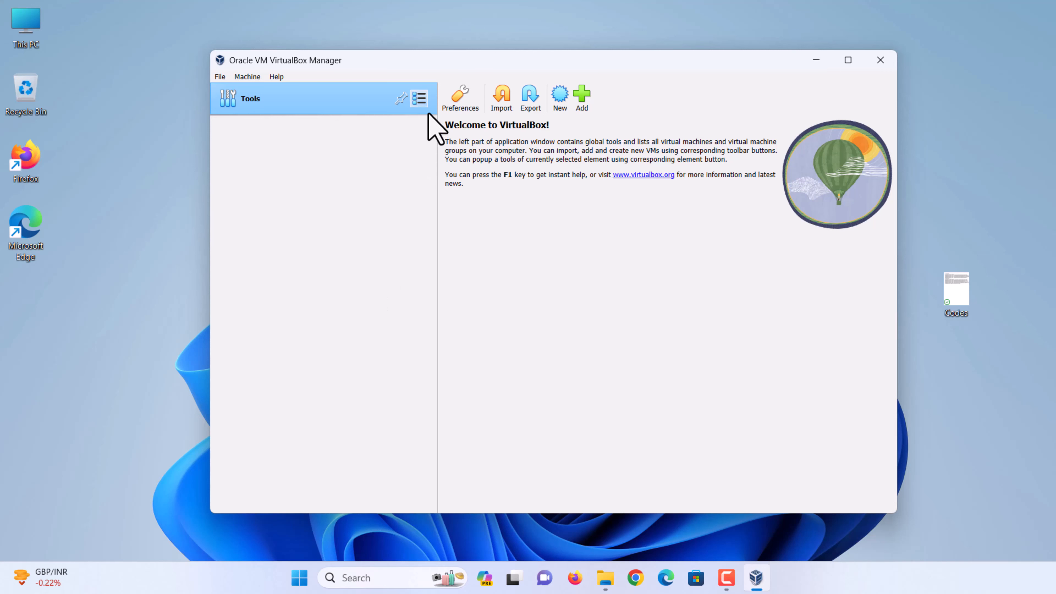
# Install the extension package Oracle_VM_VirtualBox_Extension_Pack-7.0.10 from the Downloads folder and agree to its license.
pyautogui.click(419, 98)
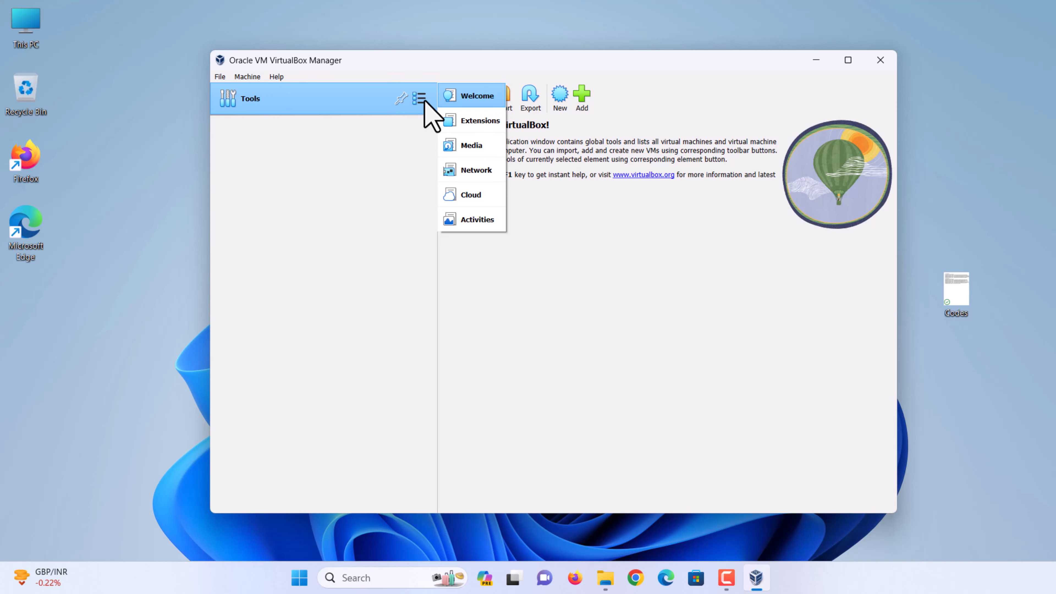
pyautogui.click(471, 126)
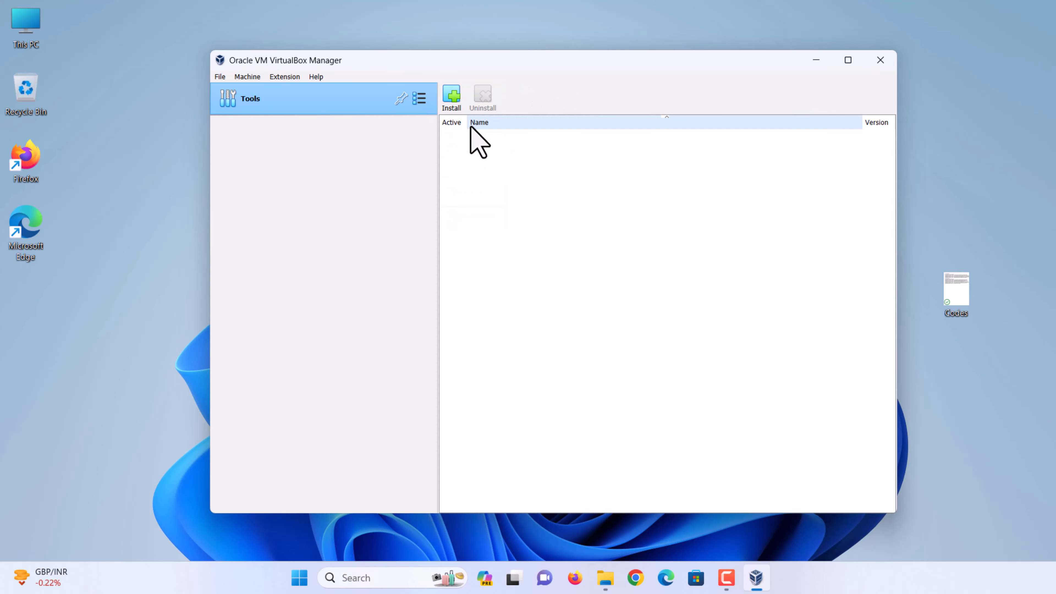
pyautogui.click(449, 102)
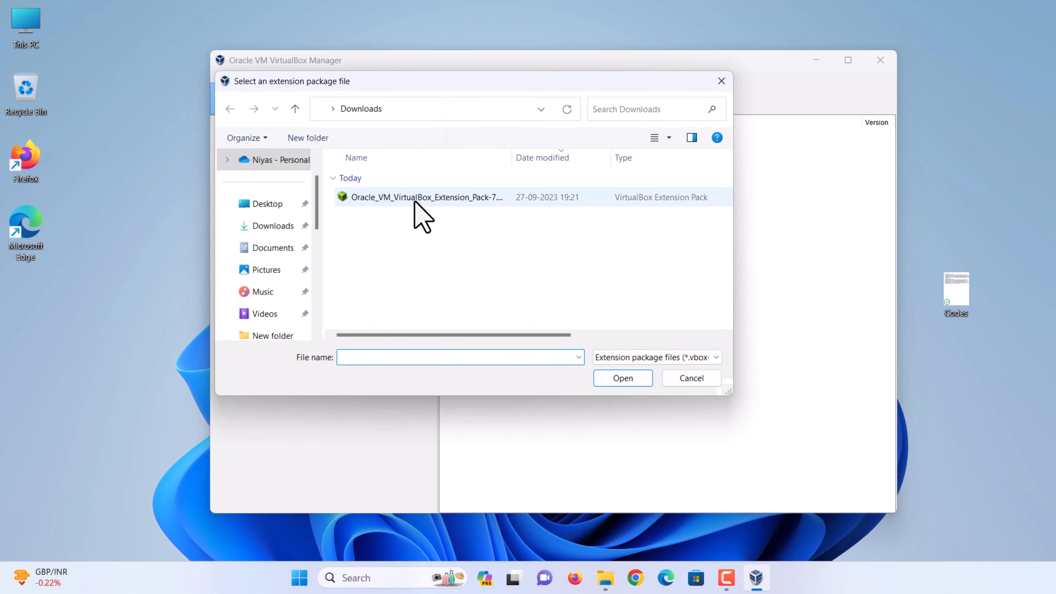
pyautogui.click(416, 198)
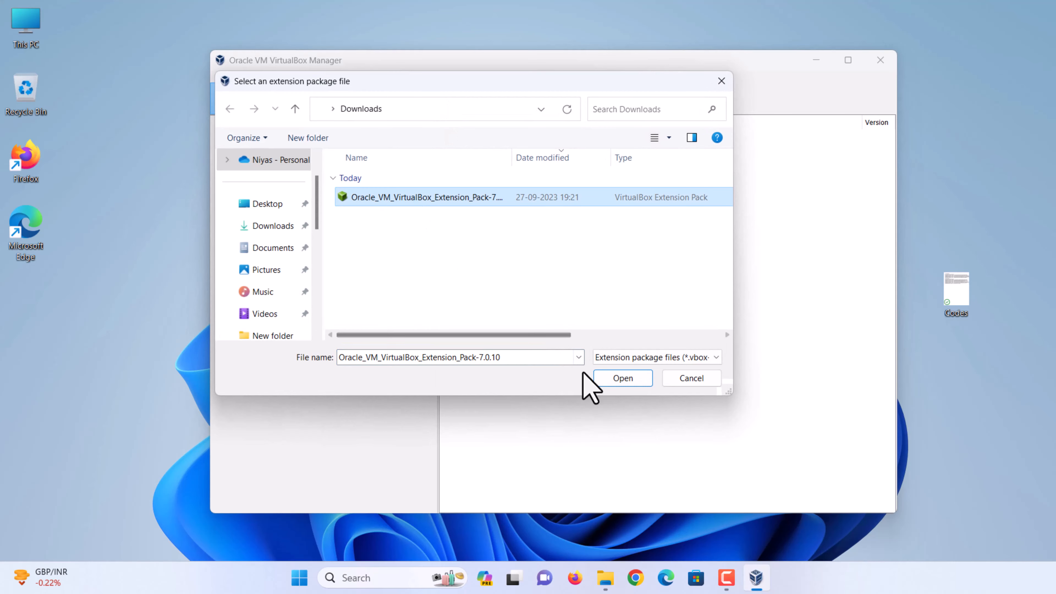
pyautogui.click(620, 378)
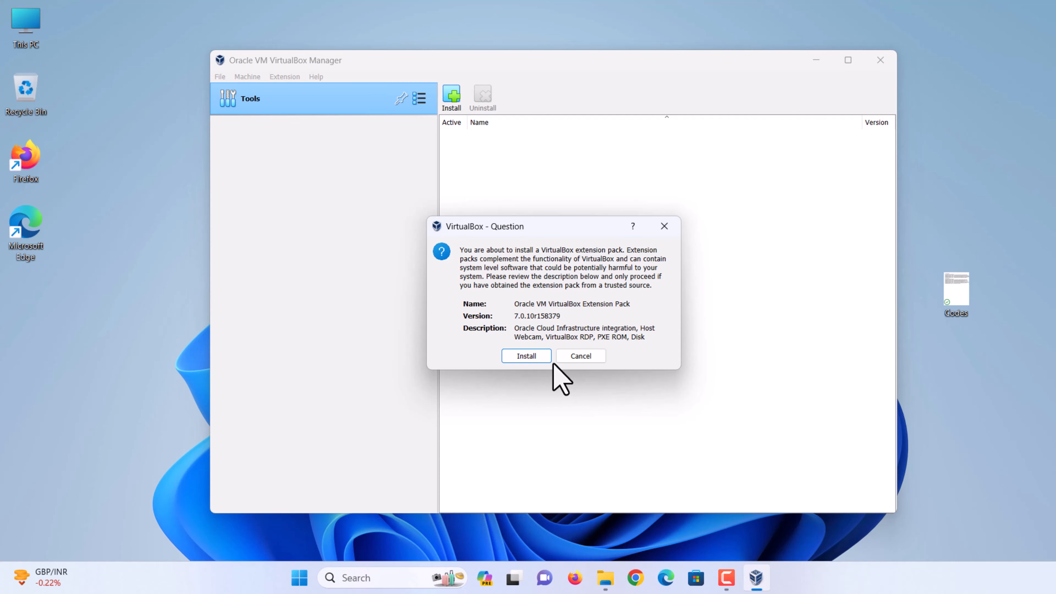
pyautogui.click(536, 356)
pyautogui.scroll(-2, 534, 357)
pyautogui.scroll(-10, 535, 365)
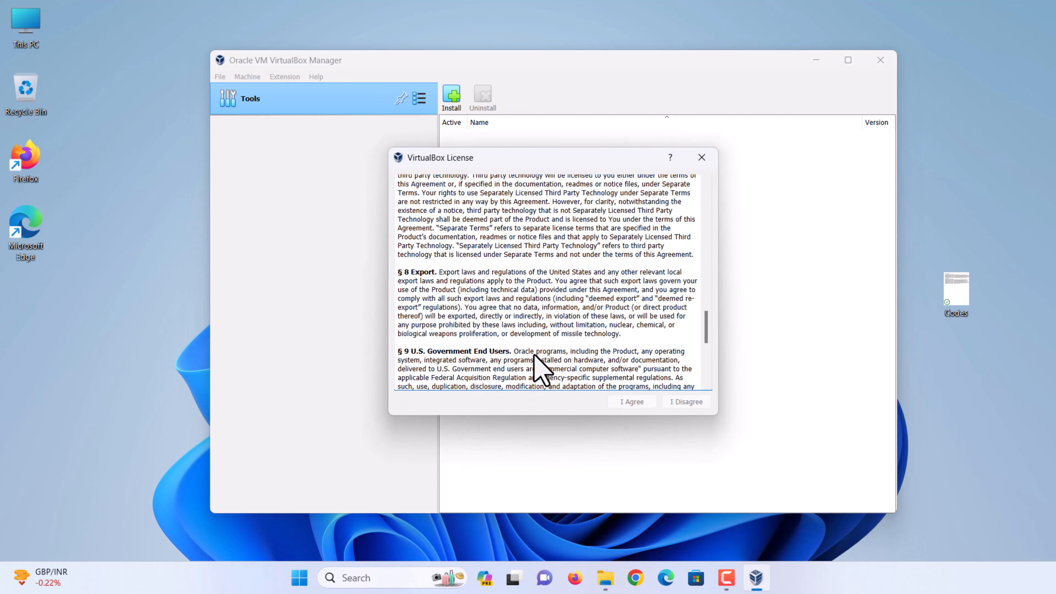
pyautogui.click(630, 402)
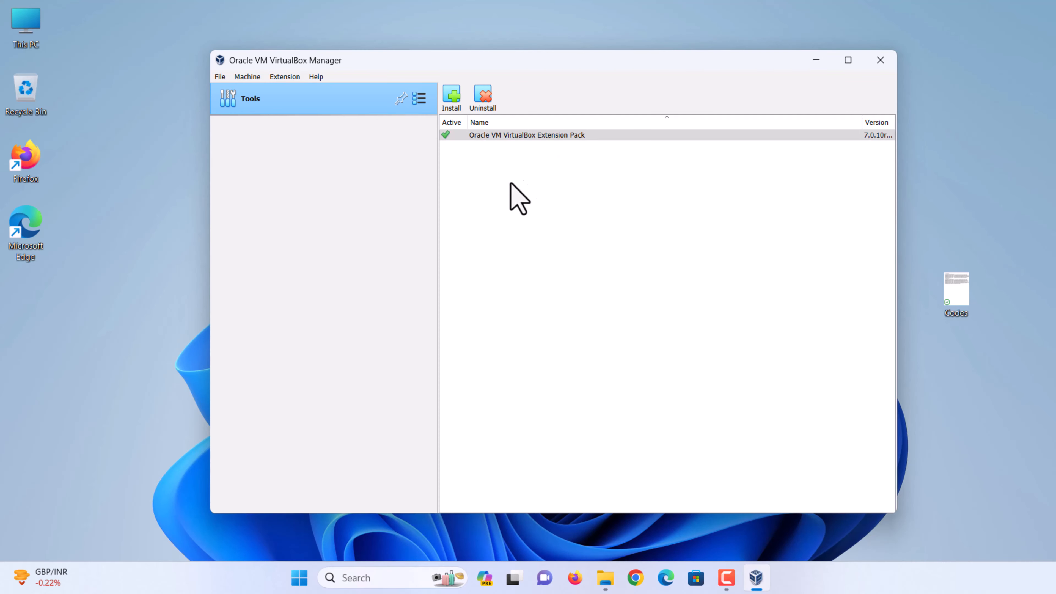
# Start a new virtual machine named "macOS Sonoma" and store it in D:\Virtual Machines\VirtualBox VMs.
pyautogui.click(416, 100)
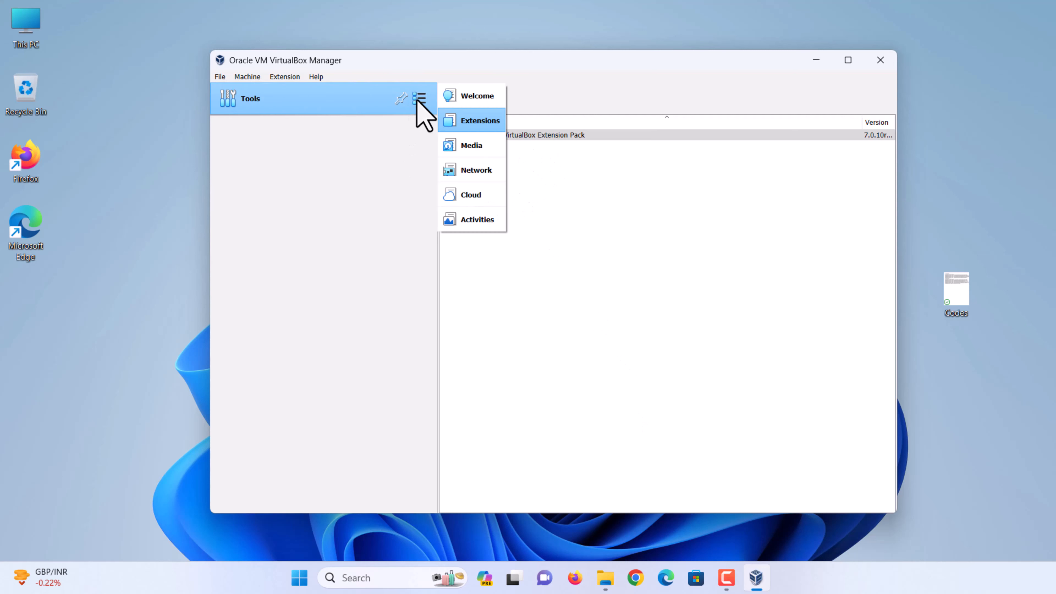
pyautogui.click(461, 97)
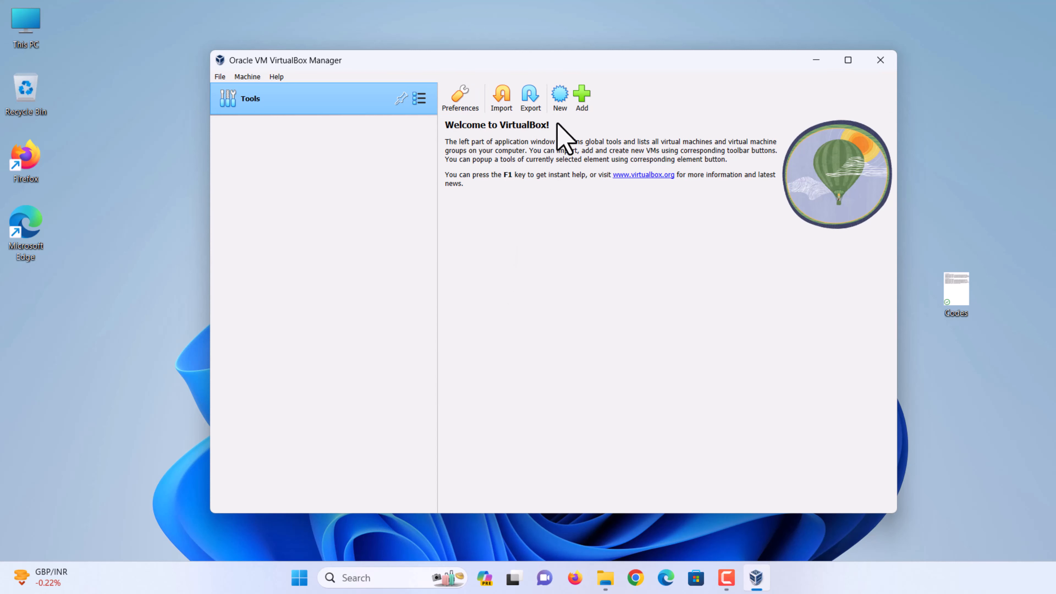
pyautogui.click(560, 96)
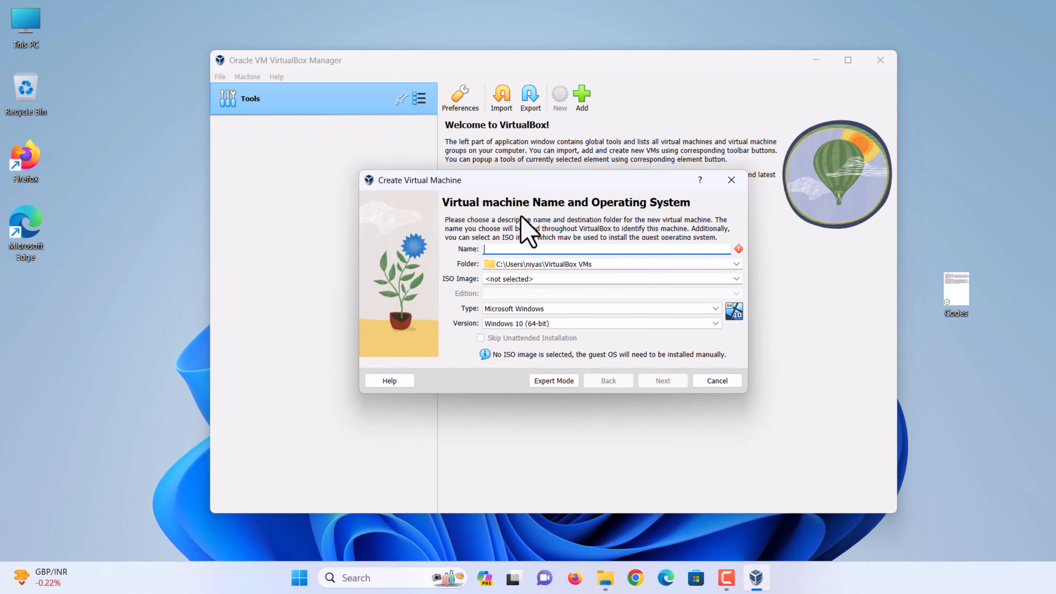
pyautogui.write('macOS Sonoma')
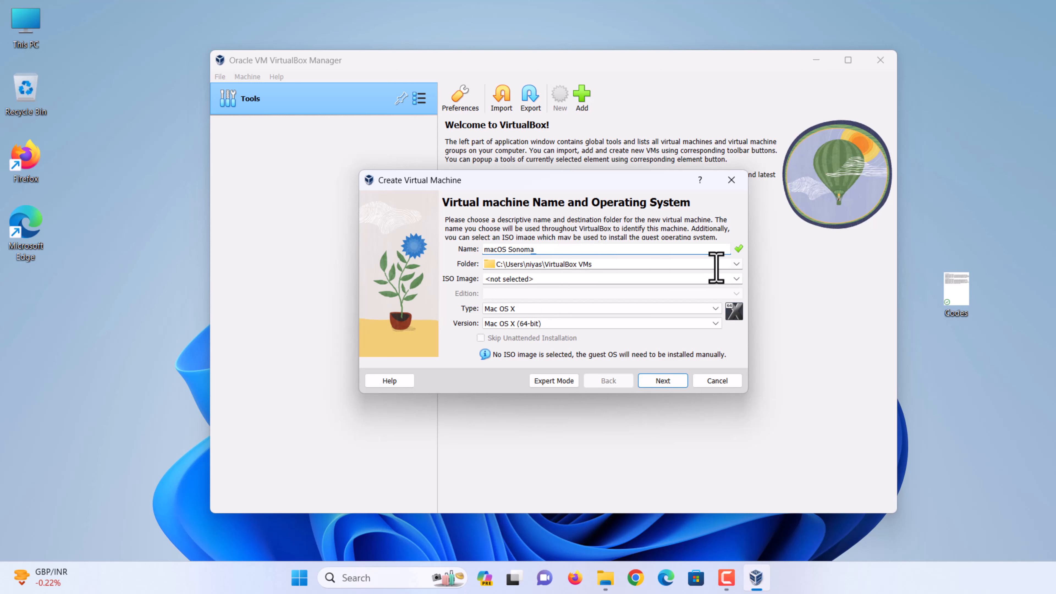
pyautogui.click(736, 264)
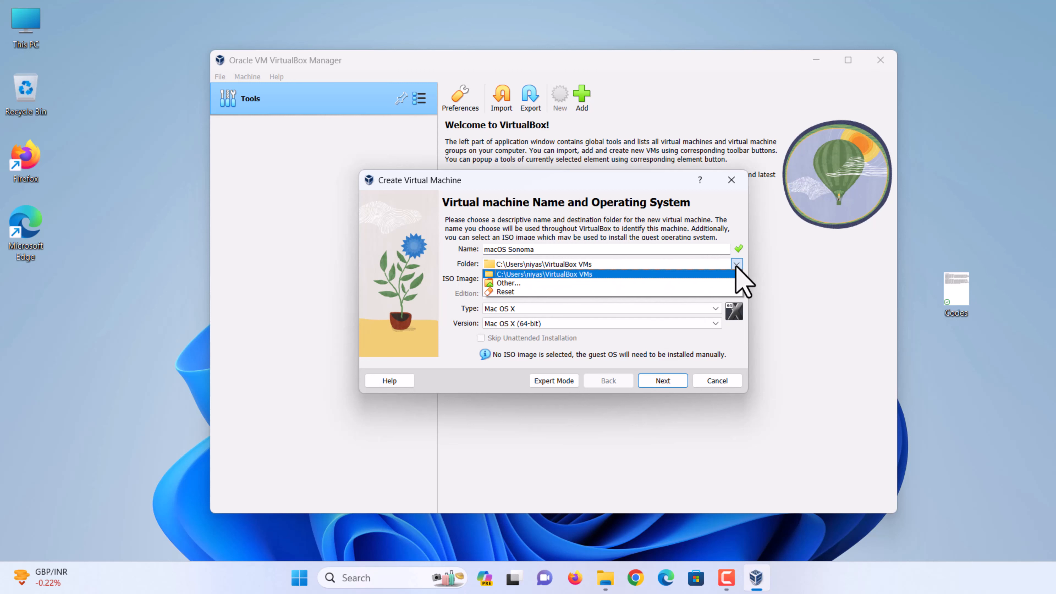
pyautogui.click(709, 283)
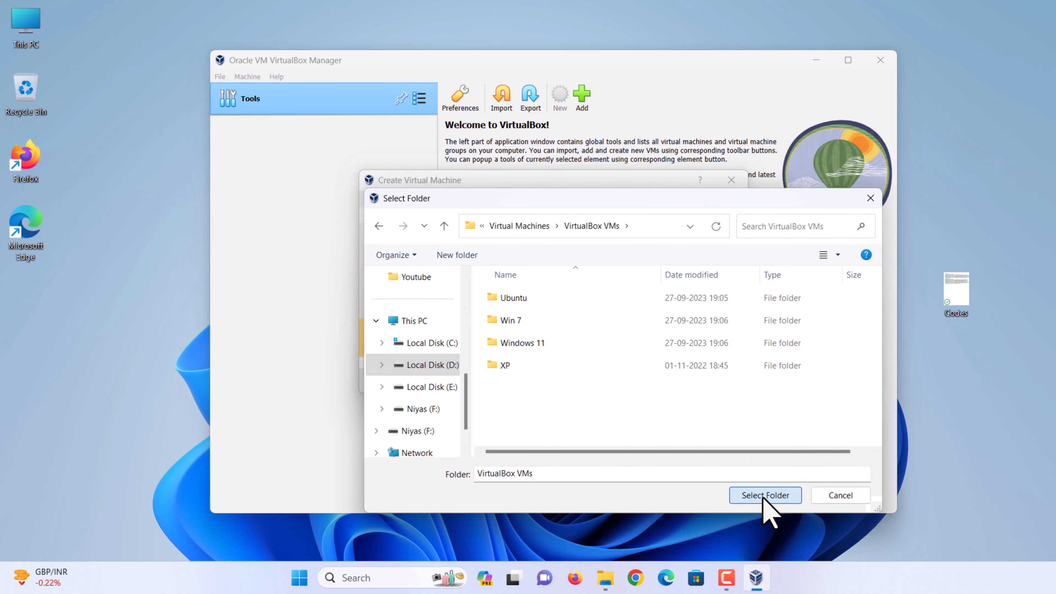
pyautogui.click(765, 495)
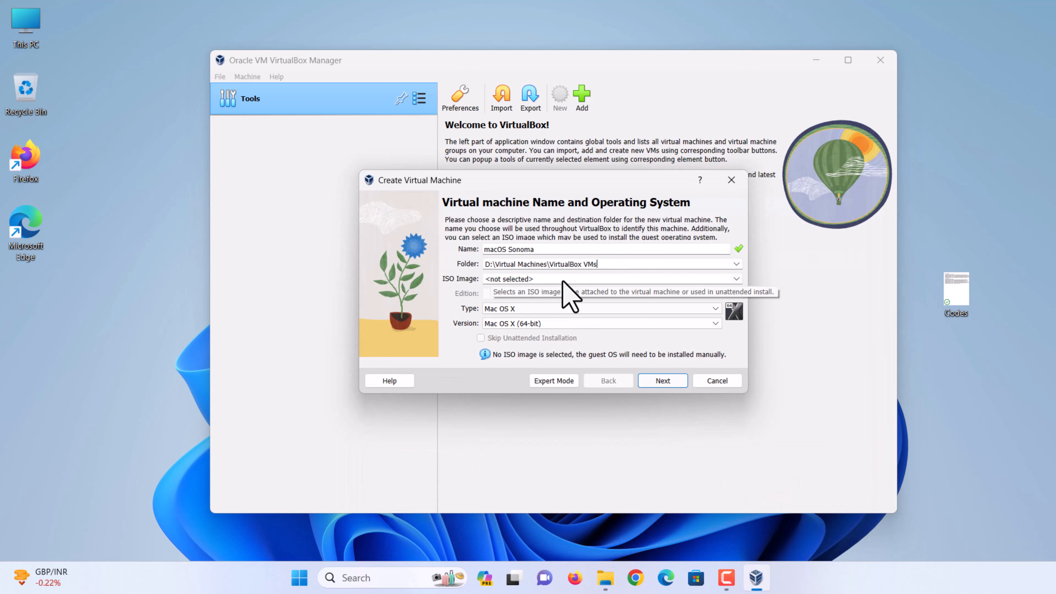
# Select D:\Software\macOS\Sonoma.iso as the machine's ISO image and proceed to the hardware settings.
pyautogui.click(736, 279)
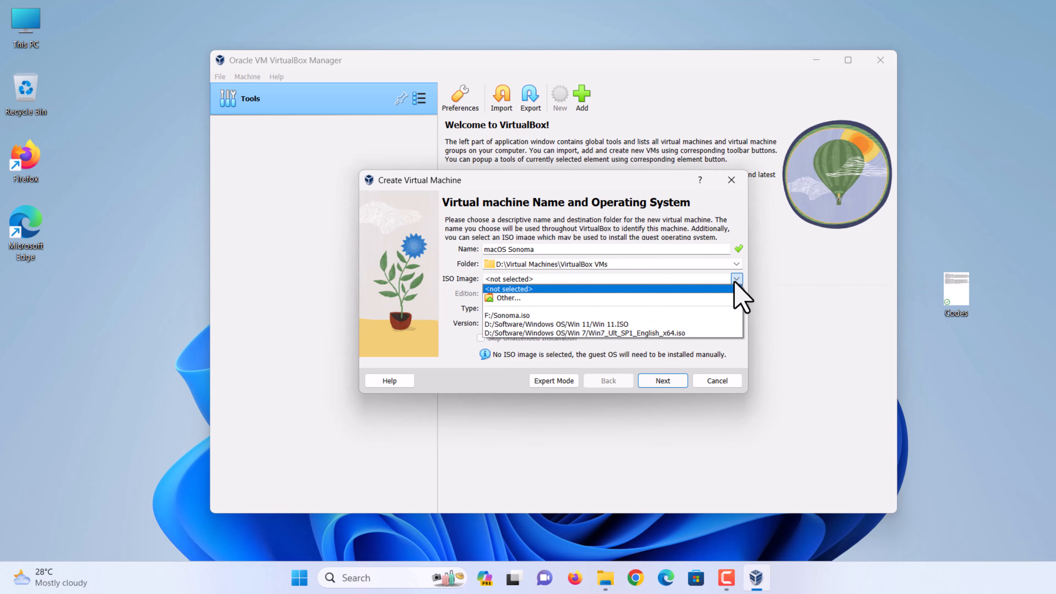
pyautogui.click(540, 298)
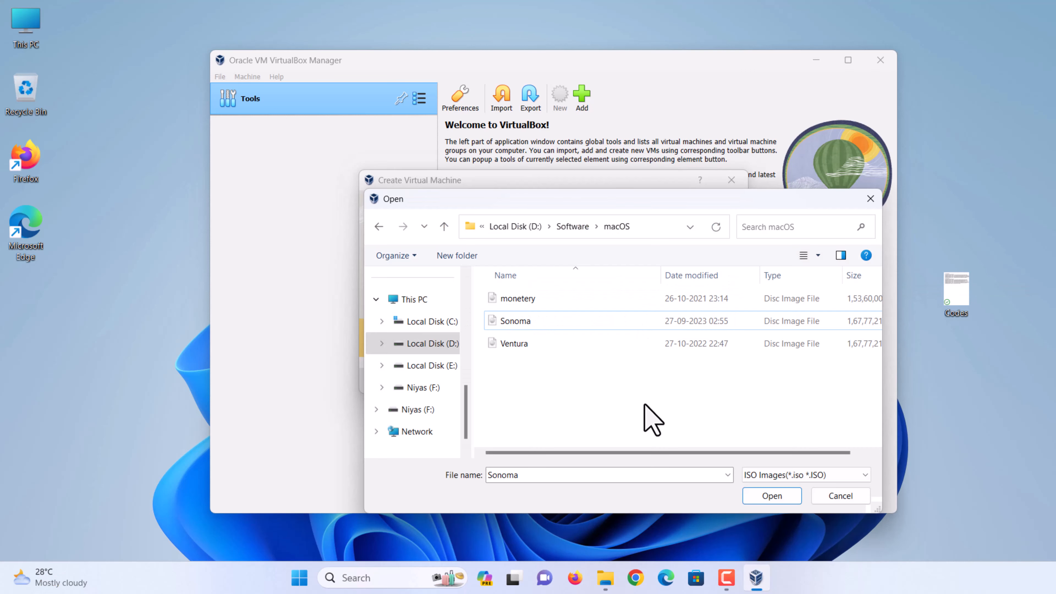
pyautogui.click(517, 324)
pyautogui.click(780, 496)
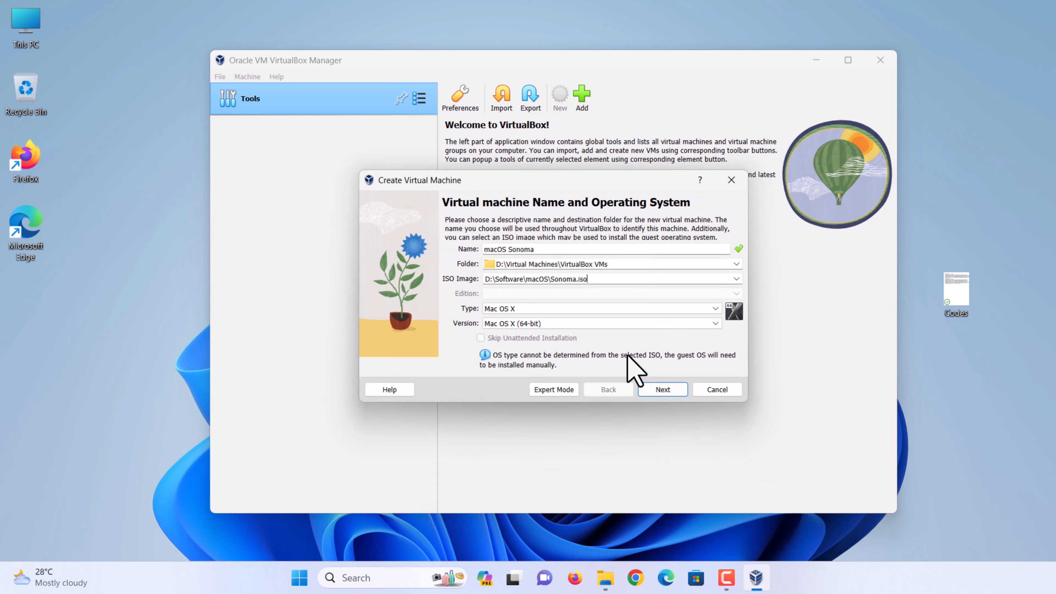
pyautogui.click(670, 391)
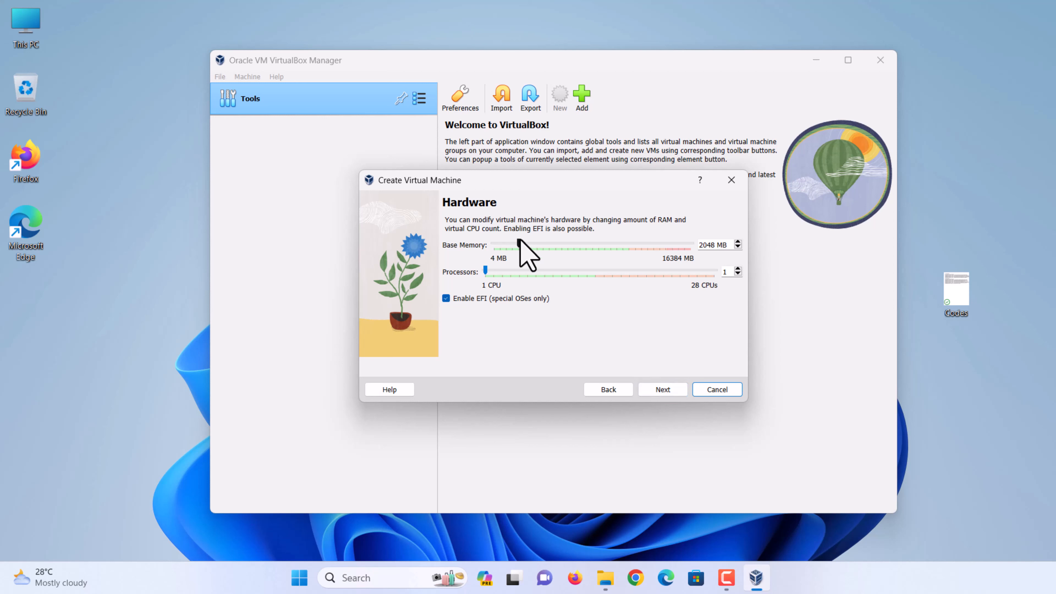
# Set the virtual machine's base memory to 8192 MB and its processors to 4, keeping EFI enabled.
pyautogui.moveTo(519, 243); pyautogui.dragTo(597, 268)
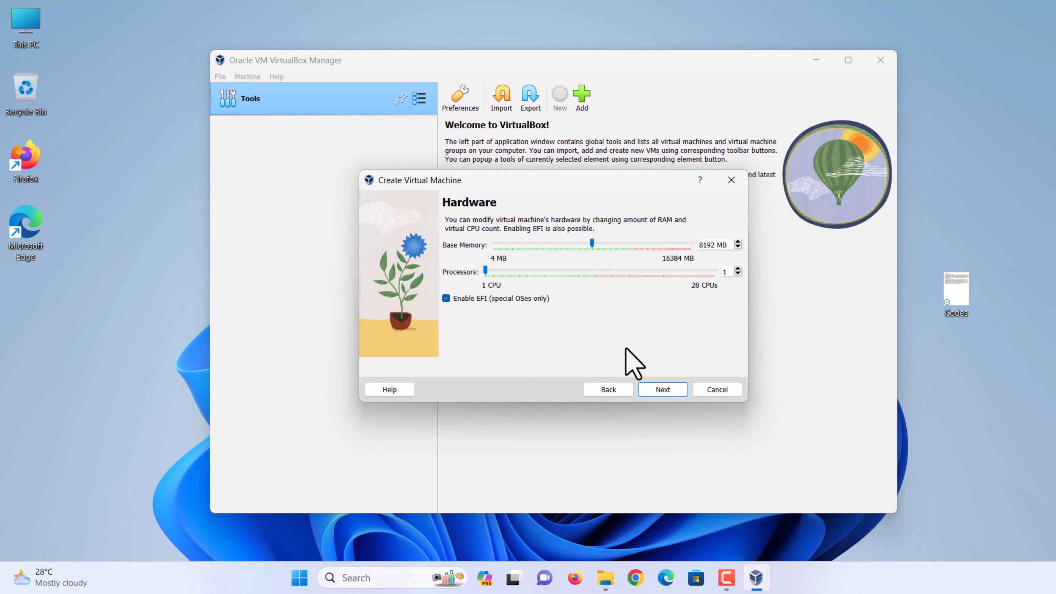
pyautogui.moveTo(487, 273); pyautogui.dragTo(511, 274)
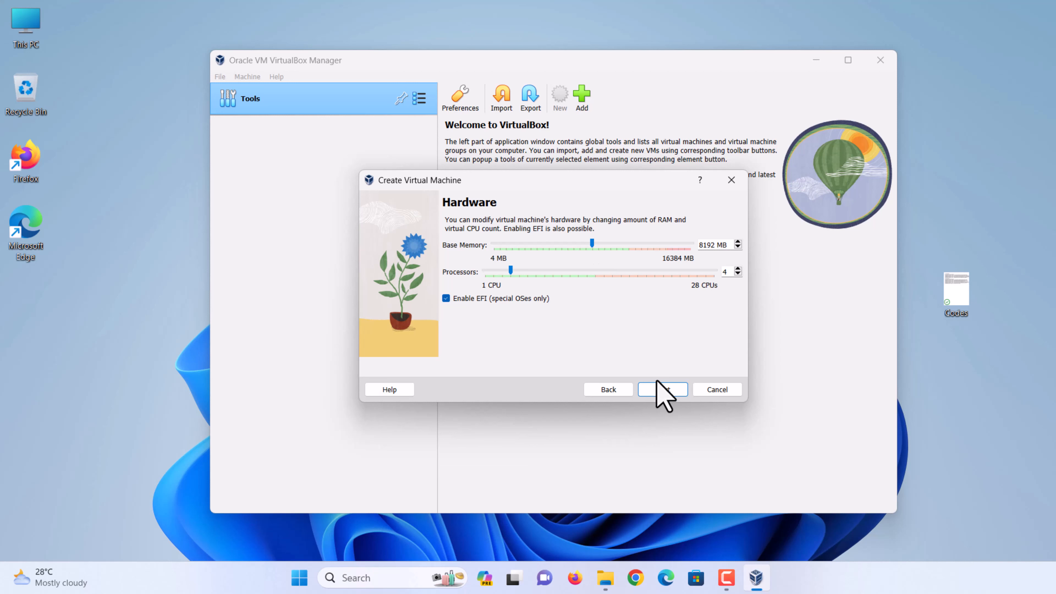
pyautogui.click(663, 390)
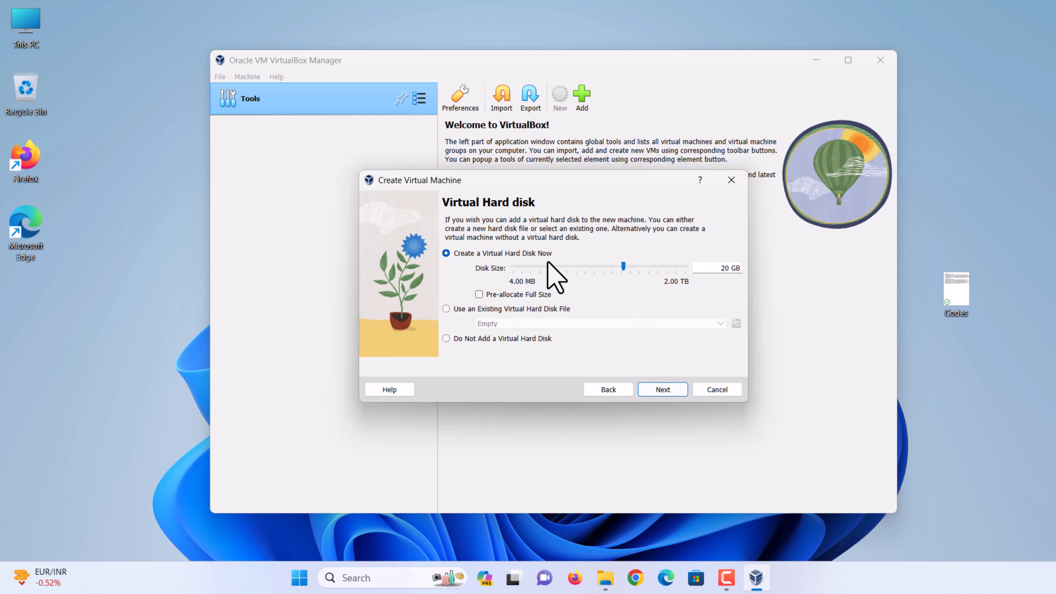
# Set the new virtual hard disk's size to 100 GB and continue to the configuration summary.
pyautogui.doubleClick(725, 268)
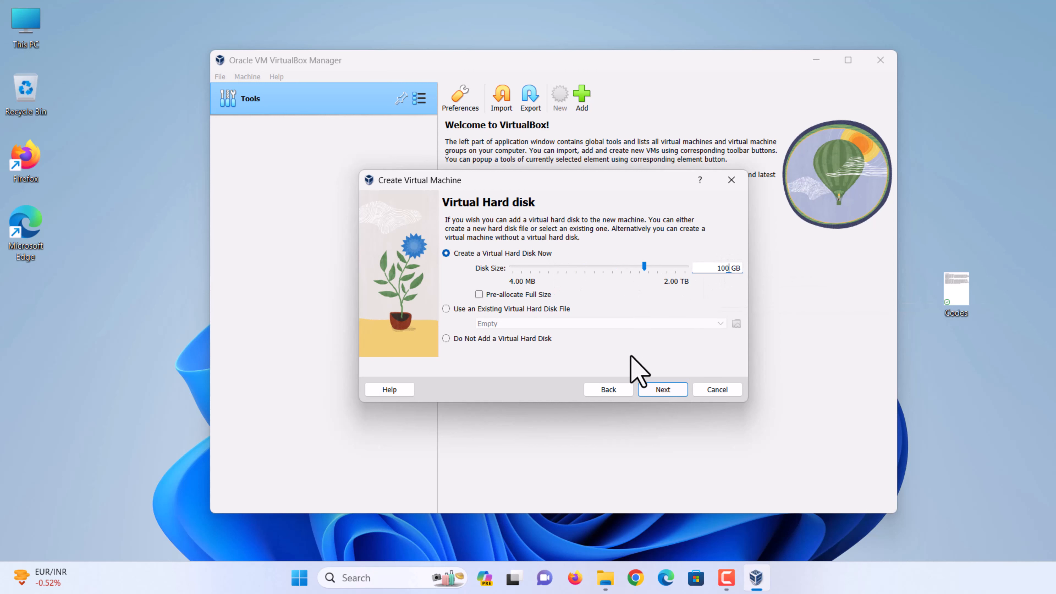
pyautogui.click(663, 389)
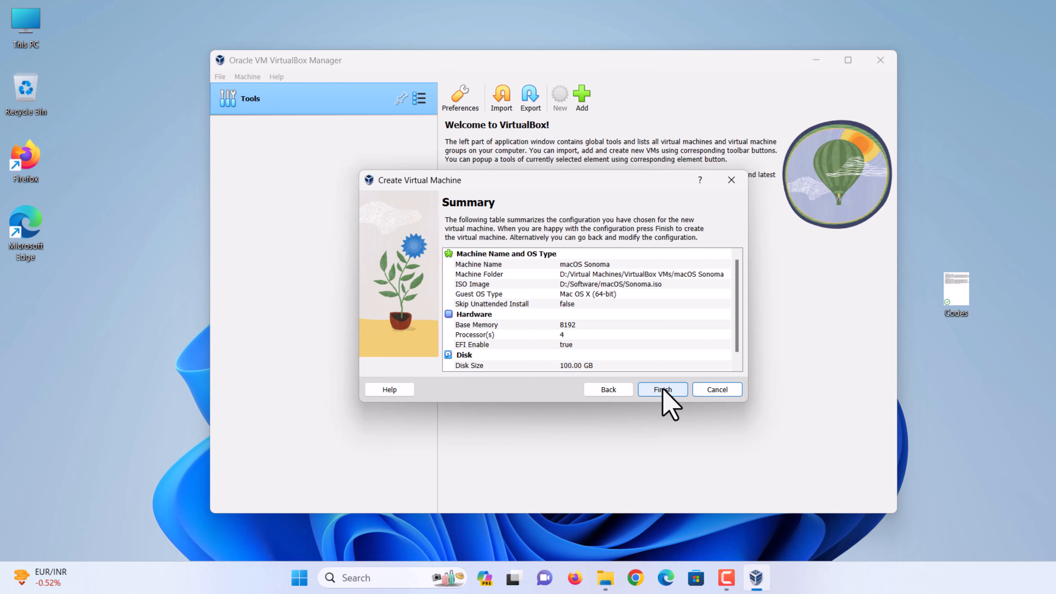
# Finish creating the virtual machine and disable Floppy in its boot order in the system settings.
pyautogui.click(666, 390)
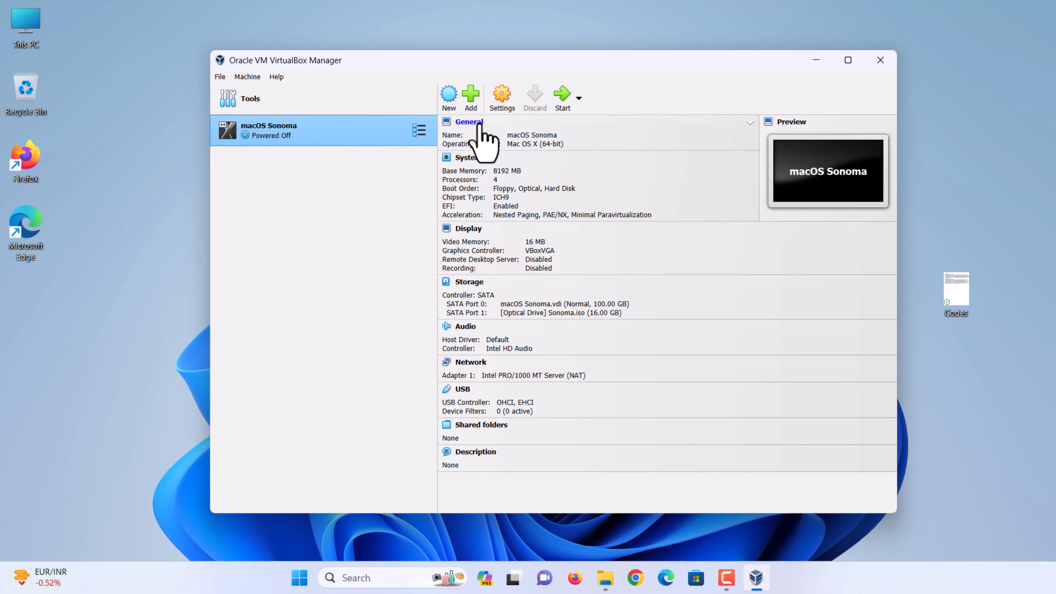
pyautogui.click(502, 98)
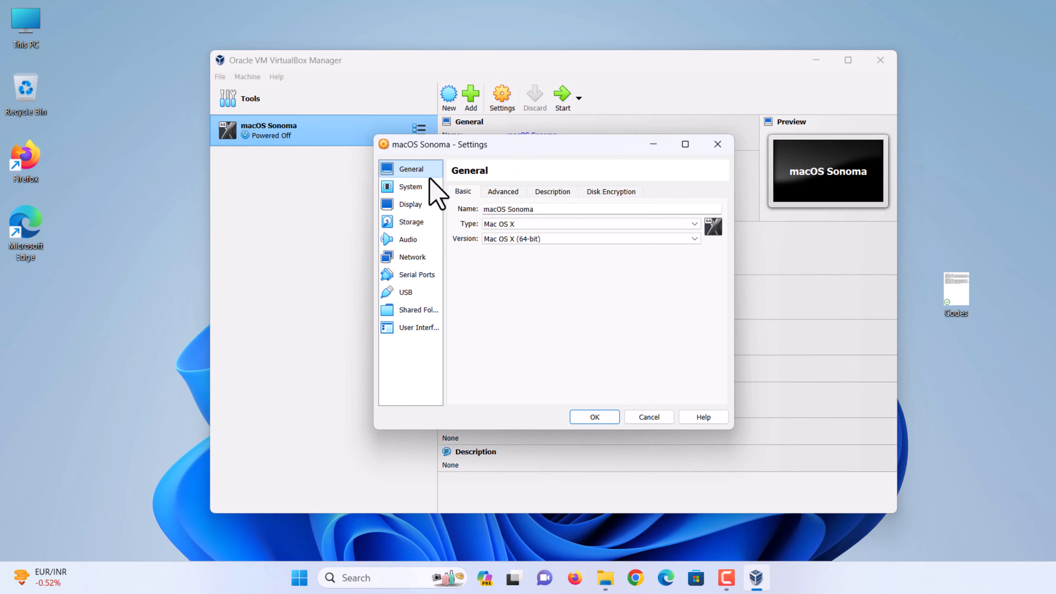
pyautogui.click(423, 191)
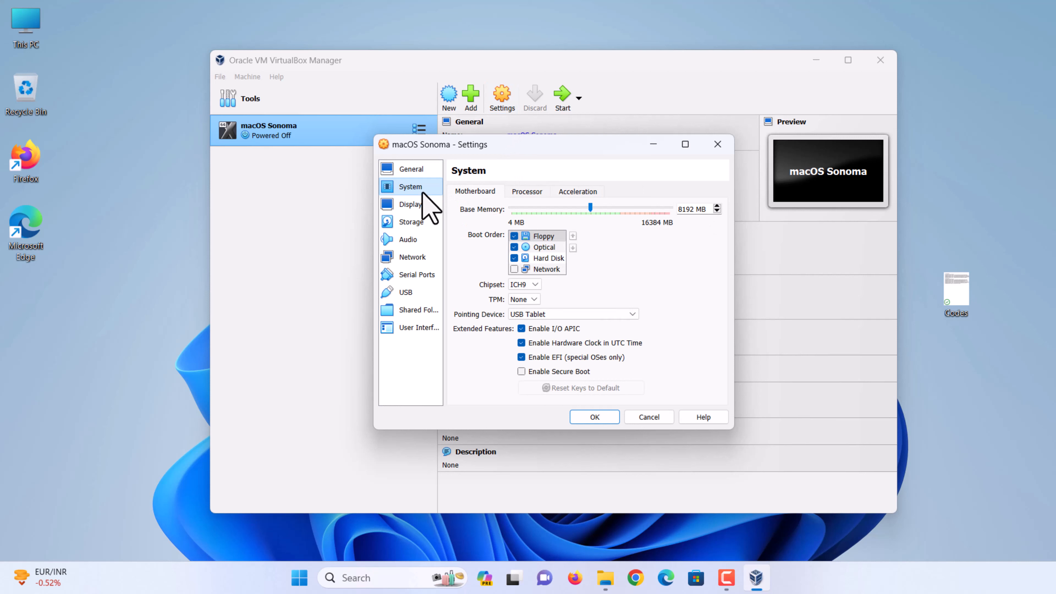
pyautogui.click(514, 236)
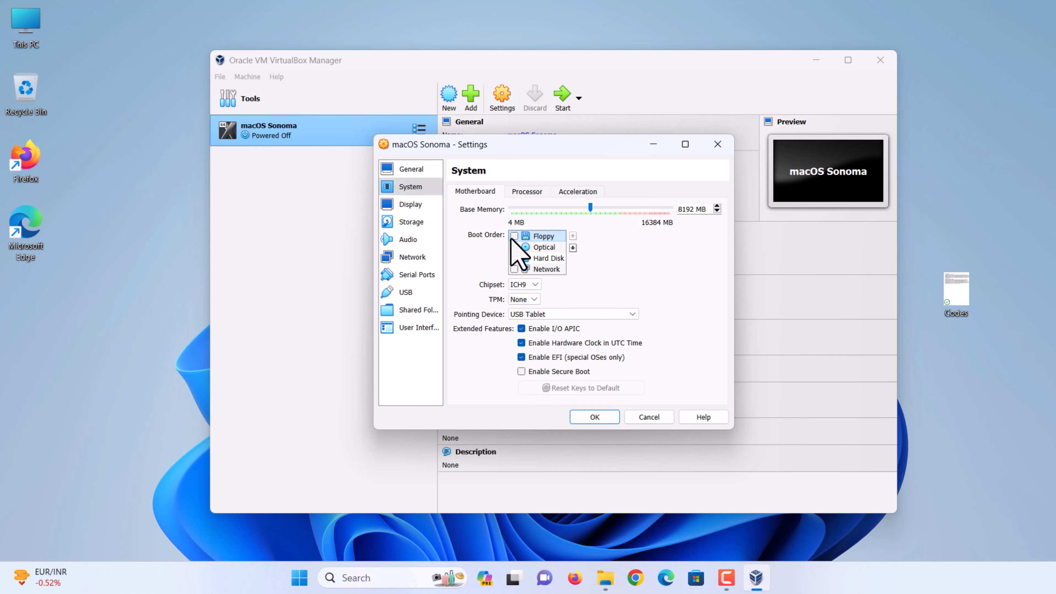
# Set the machine's video memory to 128 MB and its USB controller to USB 3.0 (xHCI), saving the settings.
pyautogui.click(419, 205)
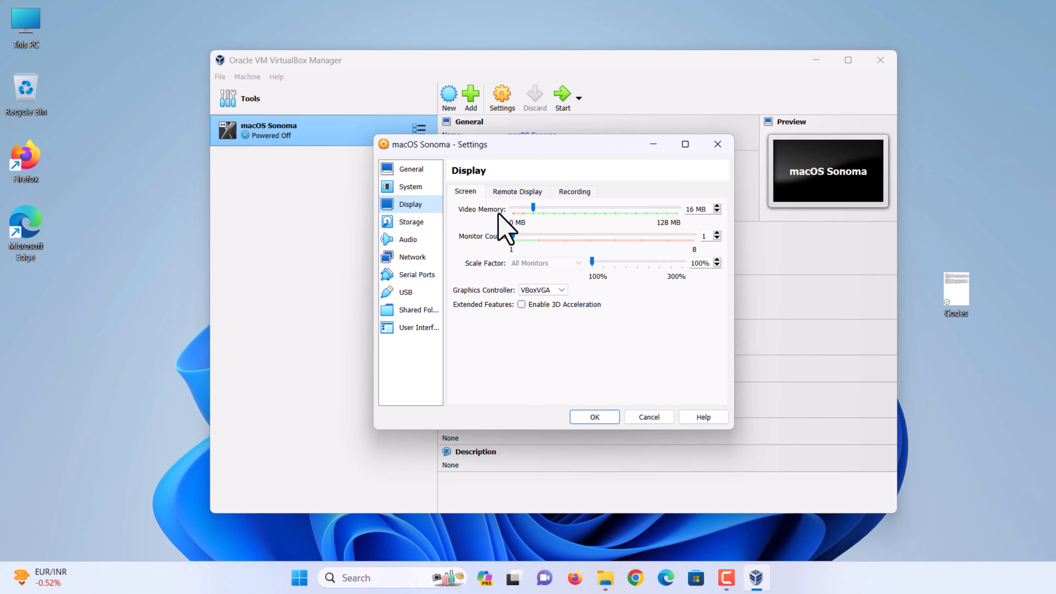
pyautogui.moveTo(533, 207); pyautogui.dragTo(690, 212)
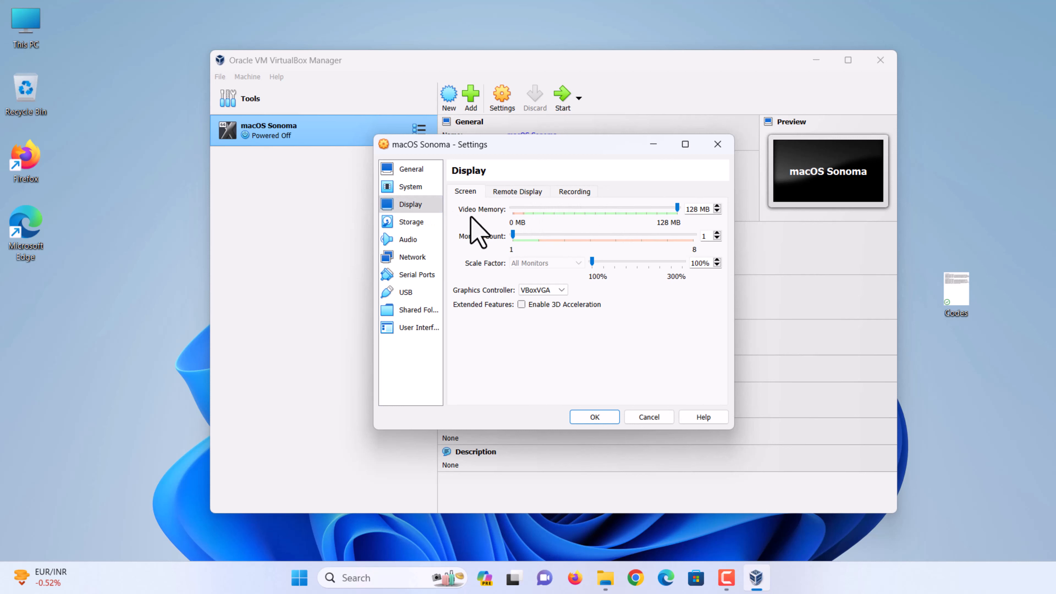
pyautogui.click(419, 295)
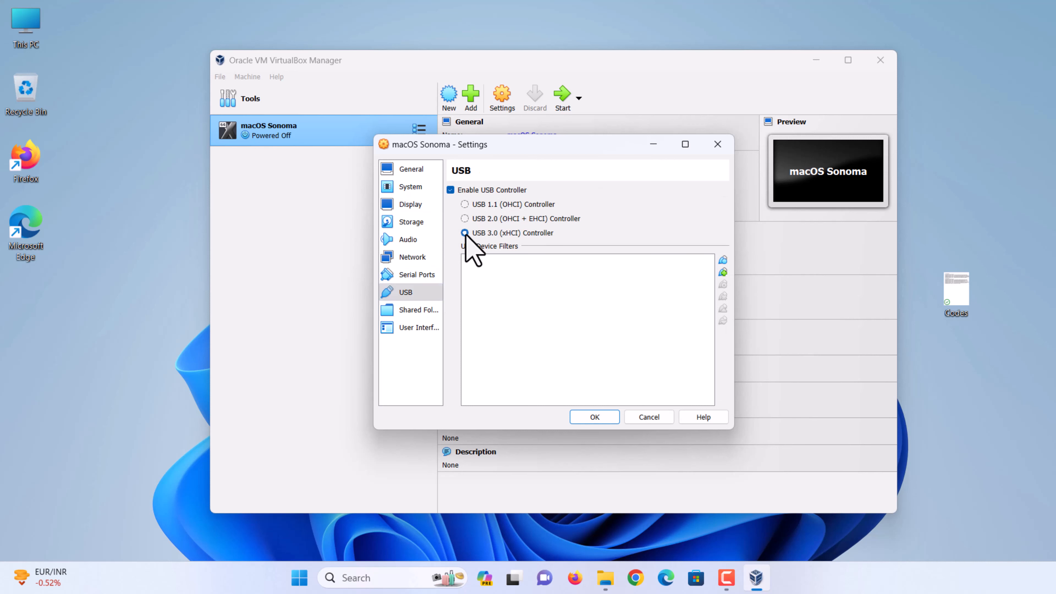
pyautogui.click(584, 417)
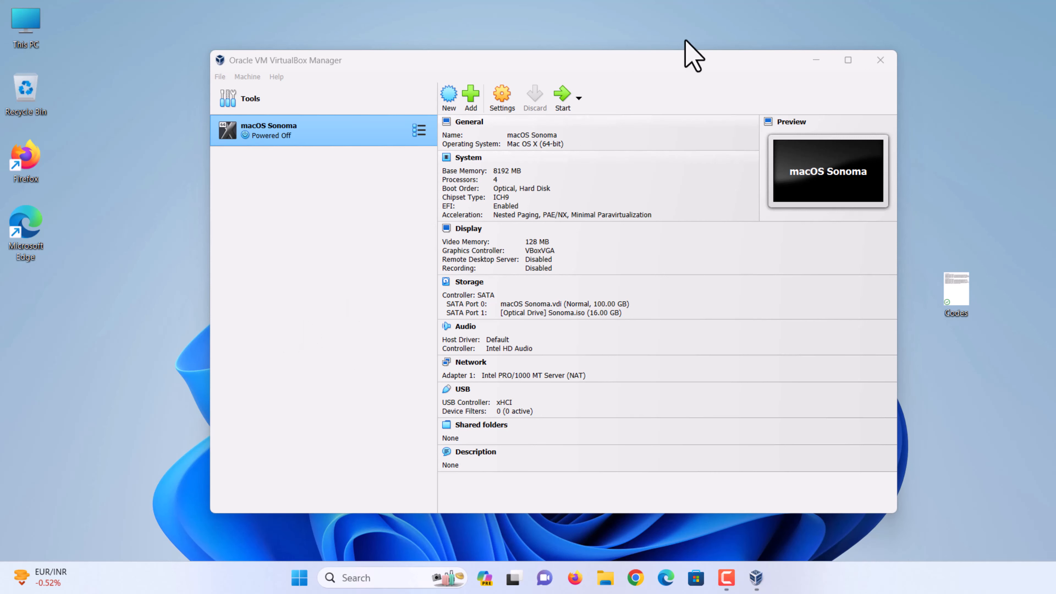
# Close VirtualBox Manager and open Command Prompt as administrator.
pyautogui.click(881, 60)
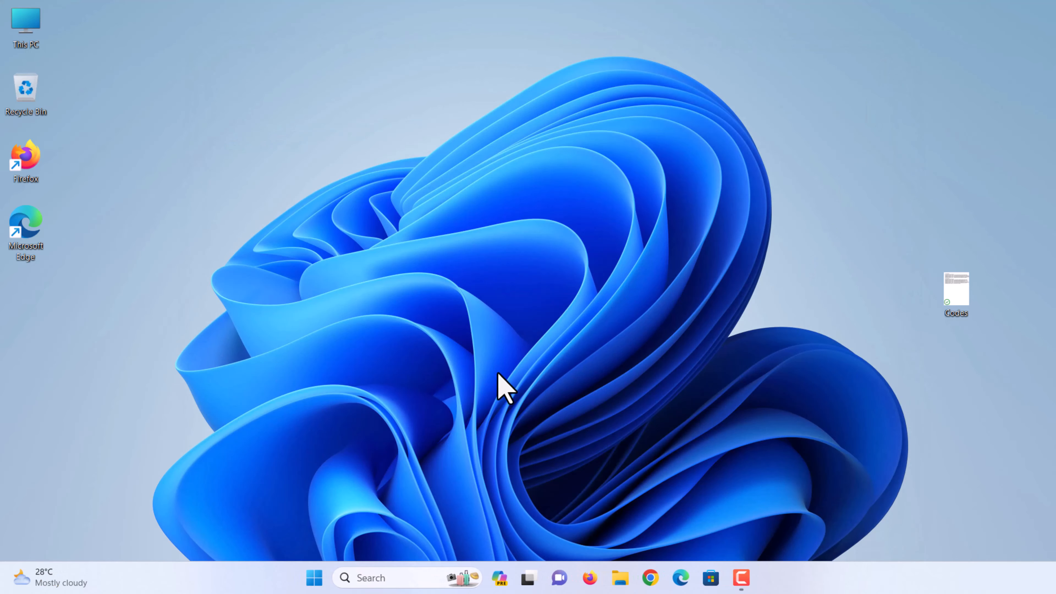
pyautogui.click(348, 576)
pyautogui.write('cmd')
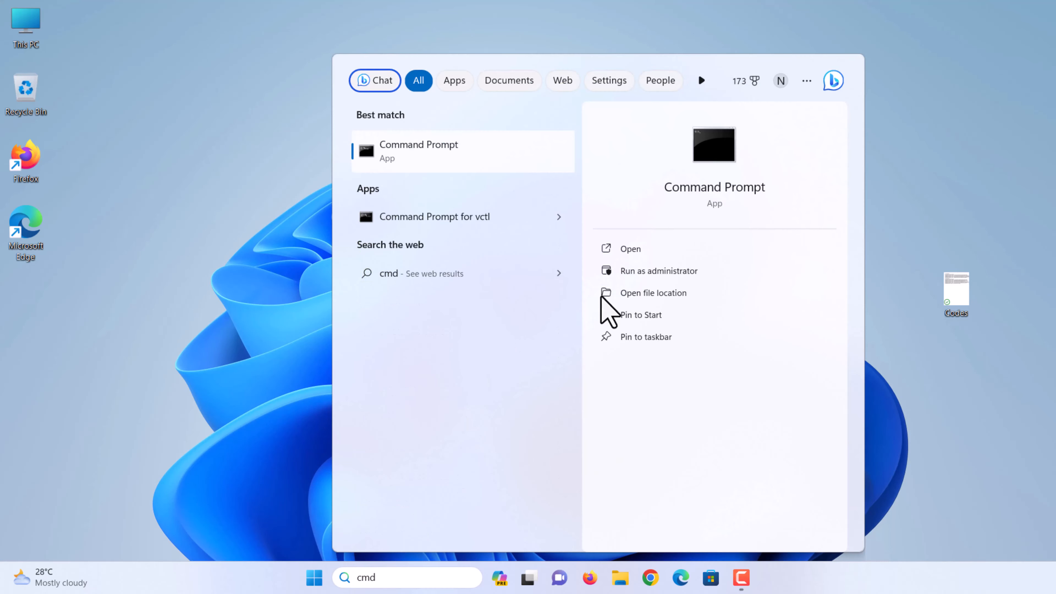
pyautogui.click(659, 271)
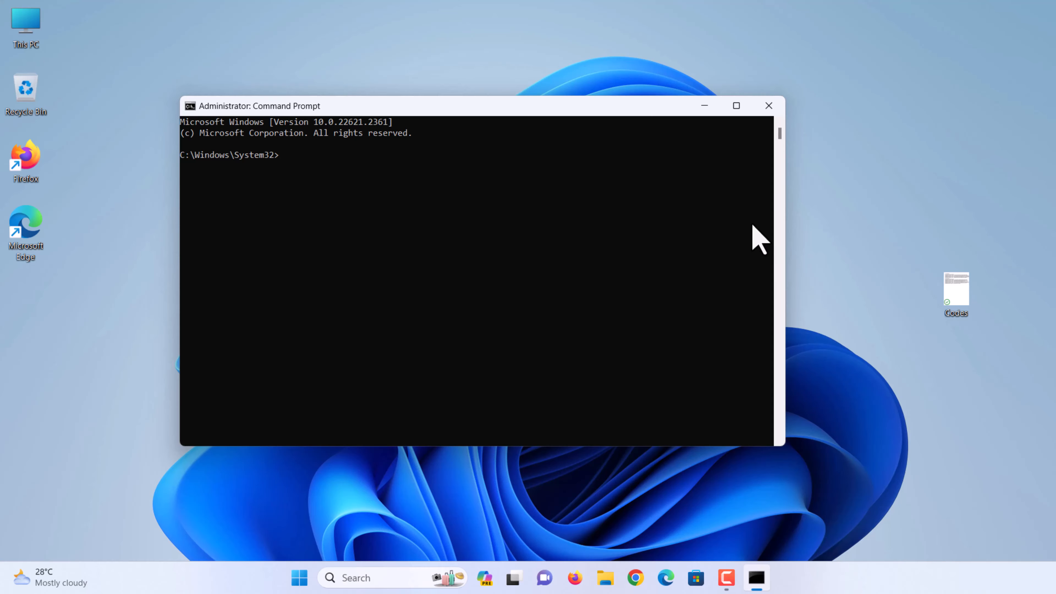
# Open the Codes file from the desktop and replace every "VM Name" with "macOS Sonoma".
pyautogui.doubleClick(964, 298)
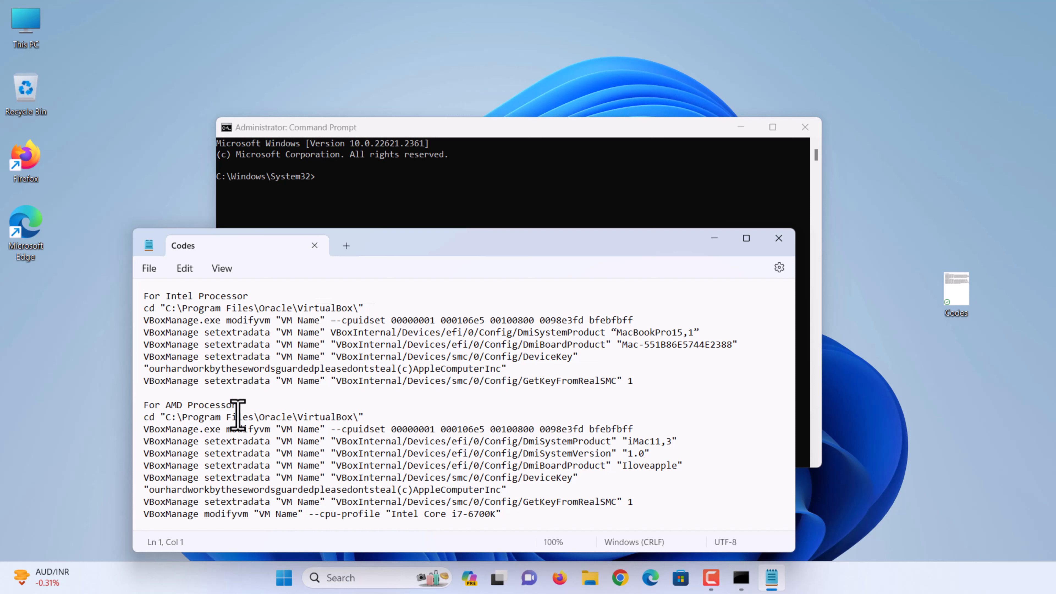
pyautogui.moveTo(318, 322); pyautogui.dragTo(279, 323)
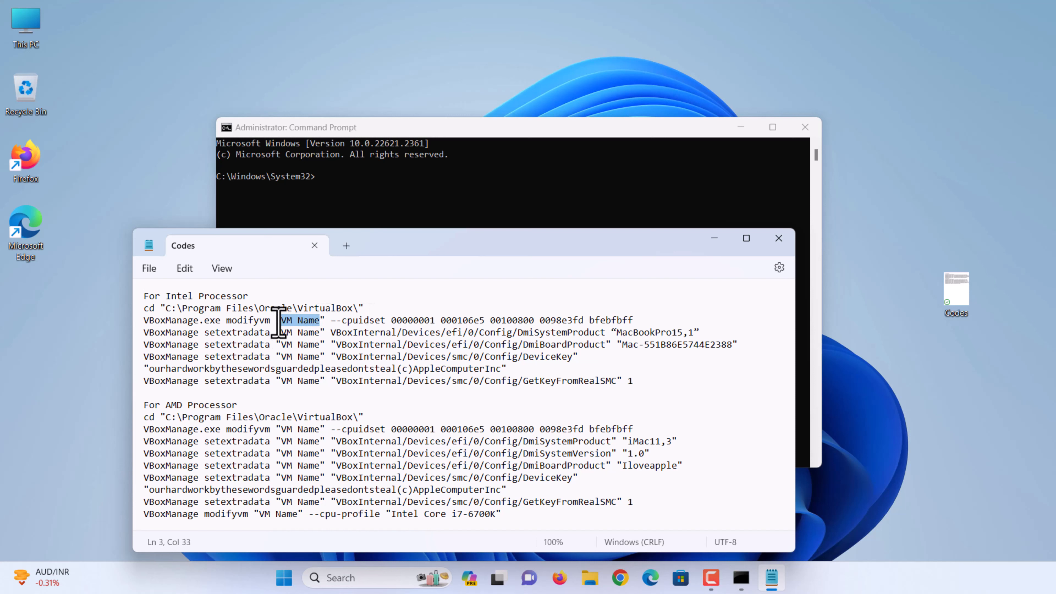
pyautogui.click(184, 268)
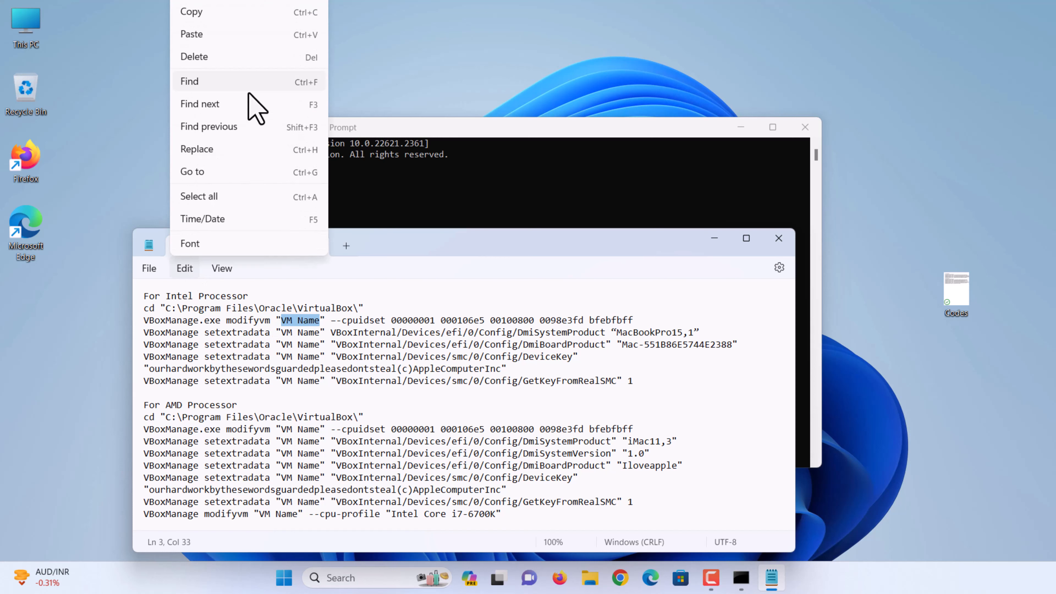
pyautogui.click(254, 82)
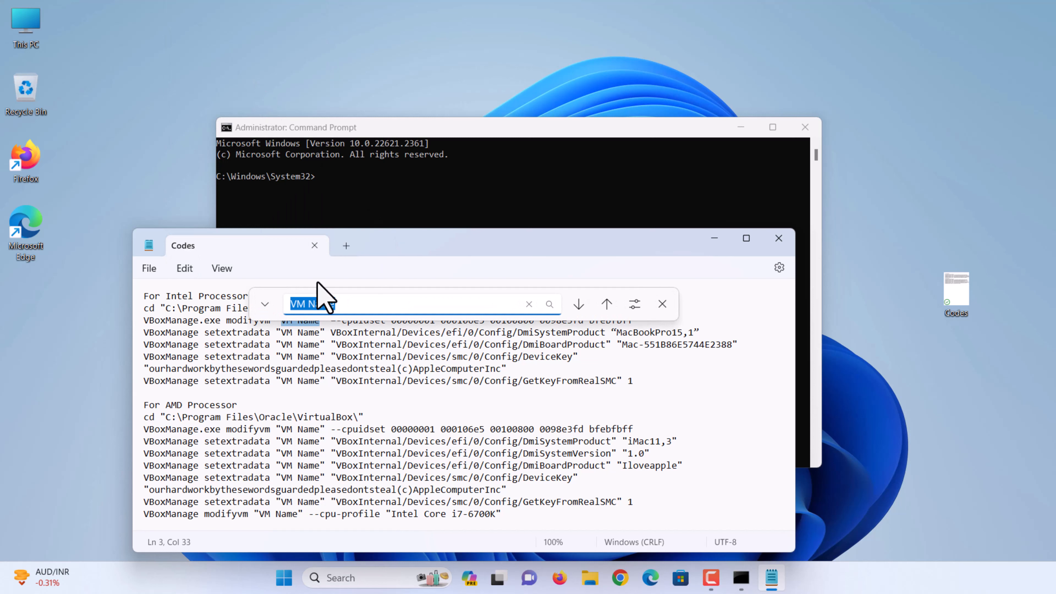
pyautogui.click(265, 303)
pyautogui.click(335, 332)
pyautogui.write('macOS Sonoma')
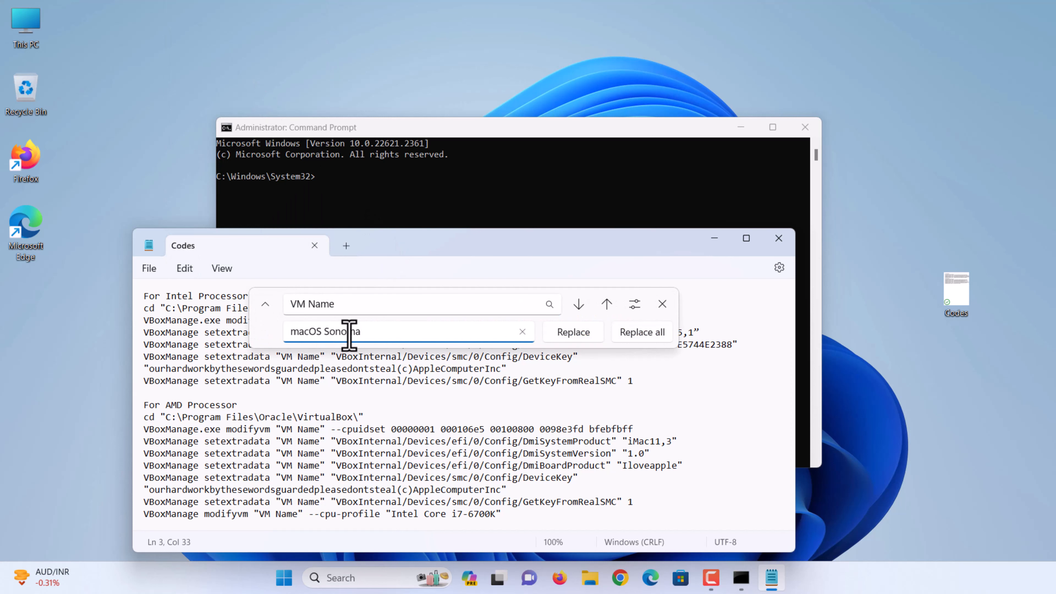
pyautogui.click(651, 335)
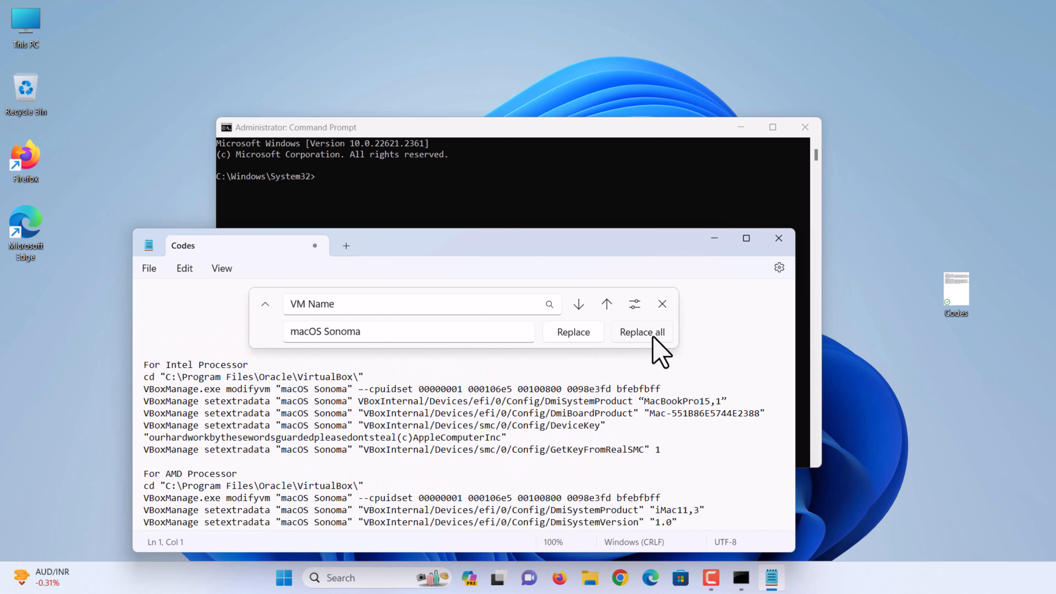
pyautogui.click(662, 304)
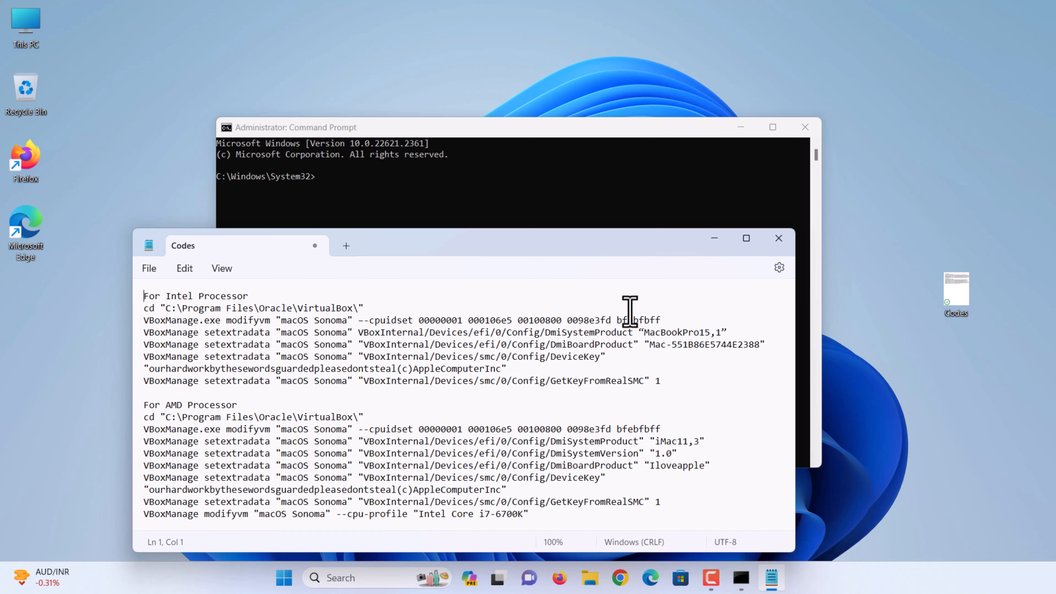
# Copy the Intel section's cd "C:\Program Files\Oracle\VirtualBox\" line from the Codes file and run it in Command Prompt.
pyautogui.moveTo(370, 308); pyautogui.dragTo(148, 310)
pyautogui.rightClick(159, 308)
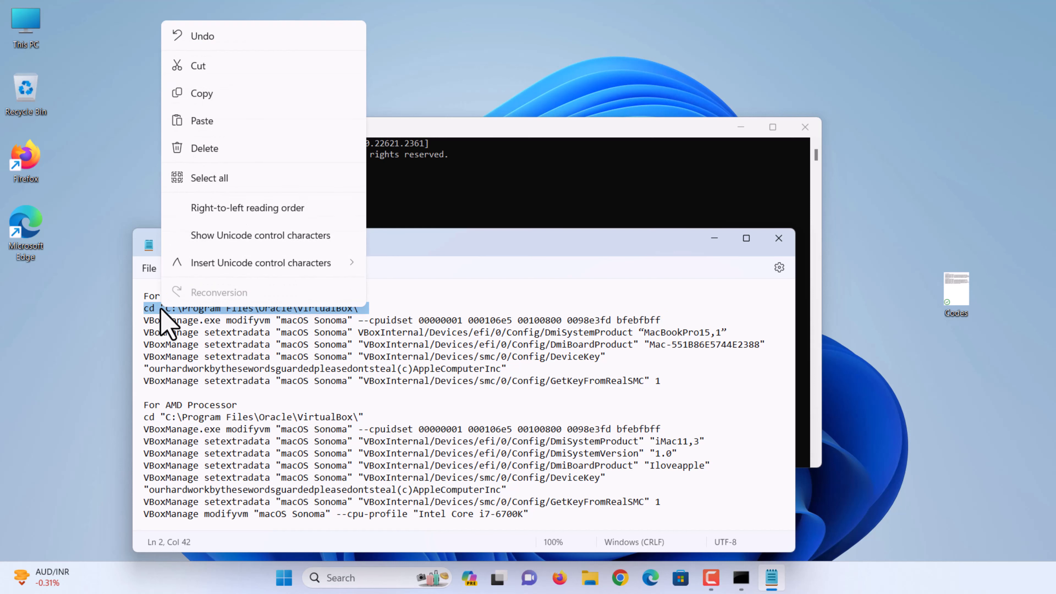
pyautogui.click(227, 95)
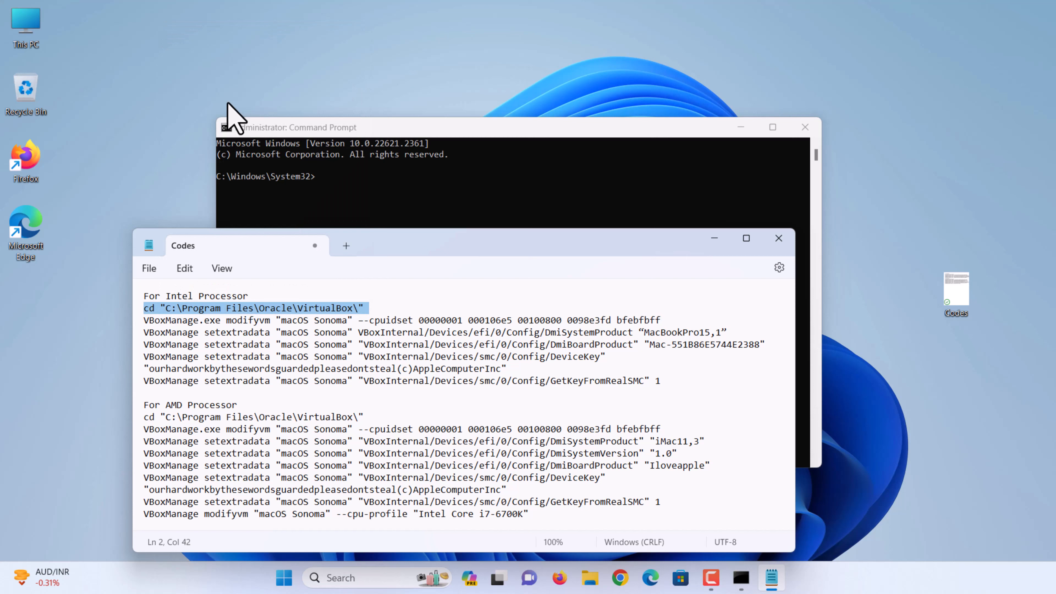
pyautogui.click(342, 185)
pyautogui.hotkey('ctrl', 'v')
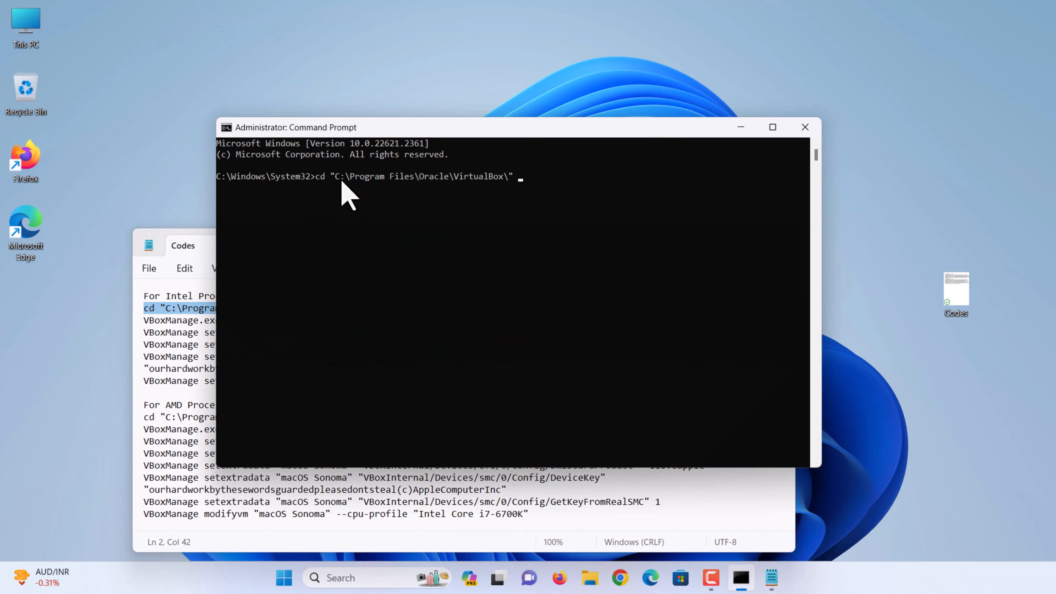
pyautogui.press('Return')
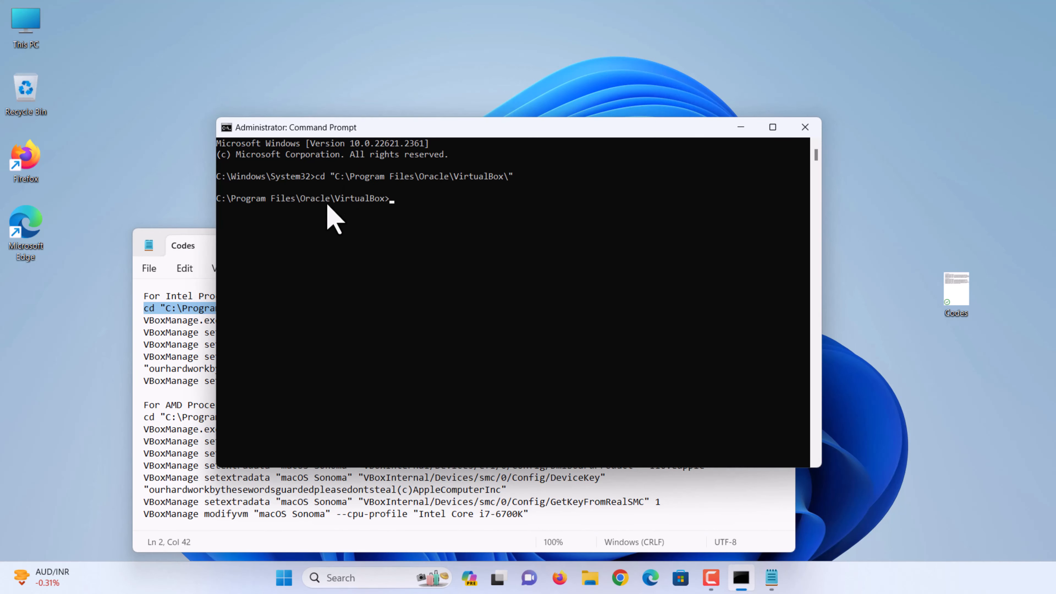
# Copy all the Intel section's VBoxManage commands for "macOS Sonoma" from the Codes file and run them in Command Prompt.
pyautogui.click(299, 389)
pyautogui.moveTo(676, 383); pyautogui.dragTo(146, 322)
pyautogui.rightClick(181, 331)
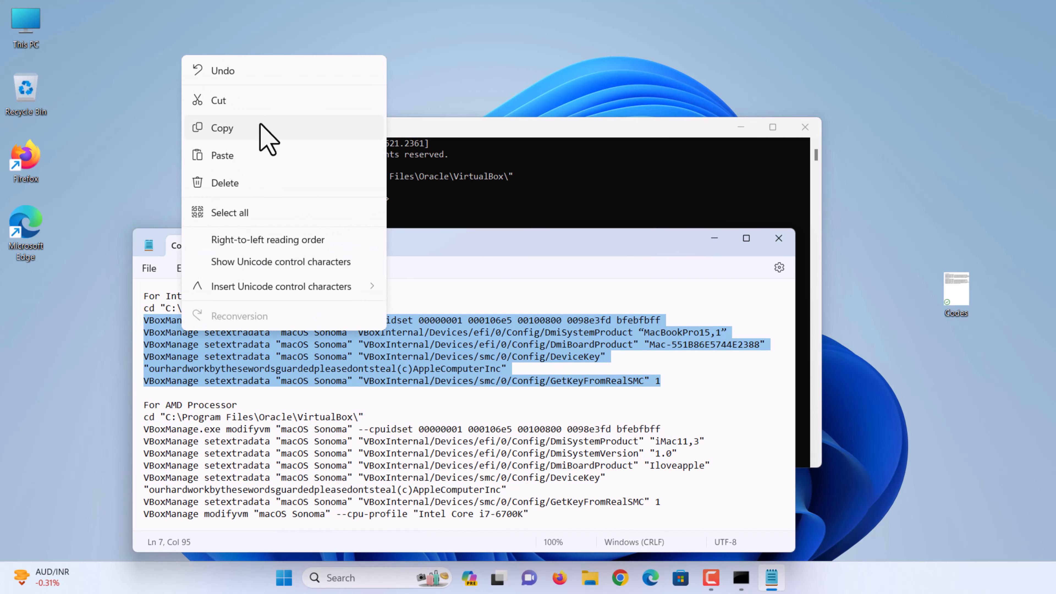
pyautogui.click(260, 143)
pyautogui.click(440, 206)
pyautogui.rightClick(440, 207)
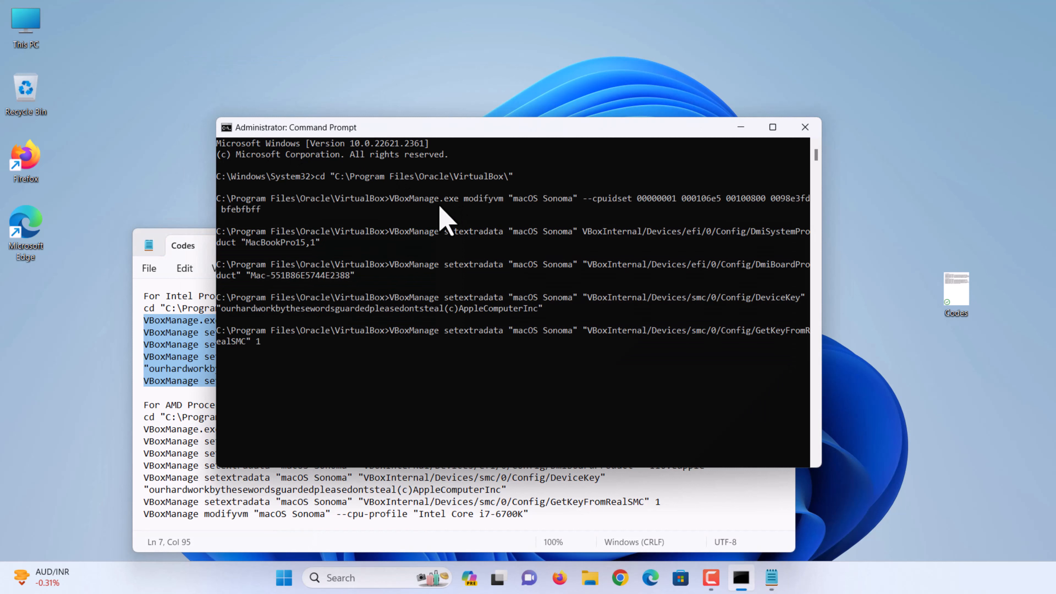
pyautogui.press('Return')
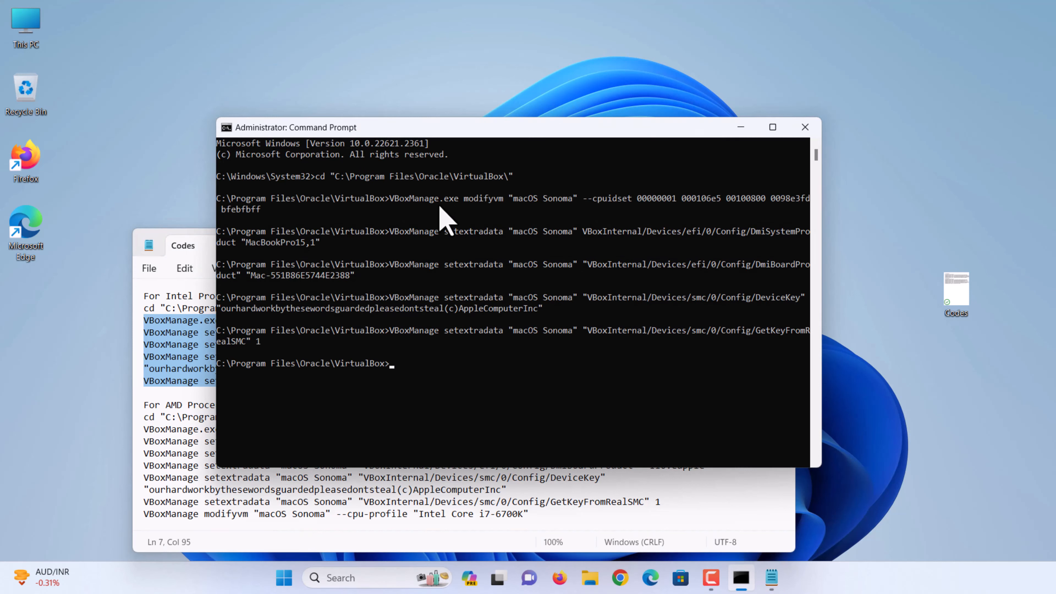
# Close Command Prompt and the Codes file without saving the changes to the text.
pyautogui.click(804, 127)
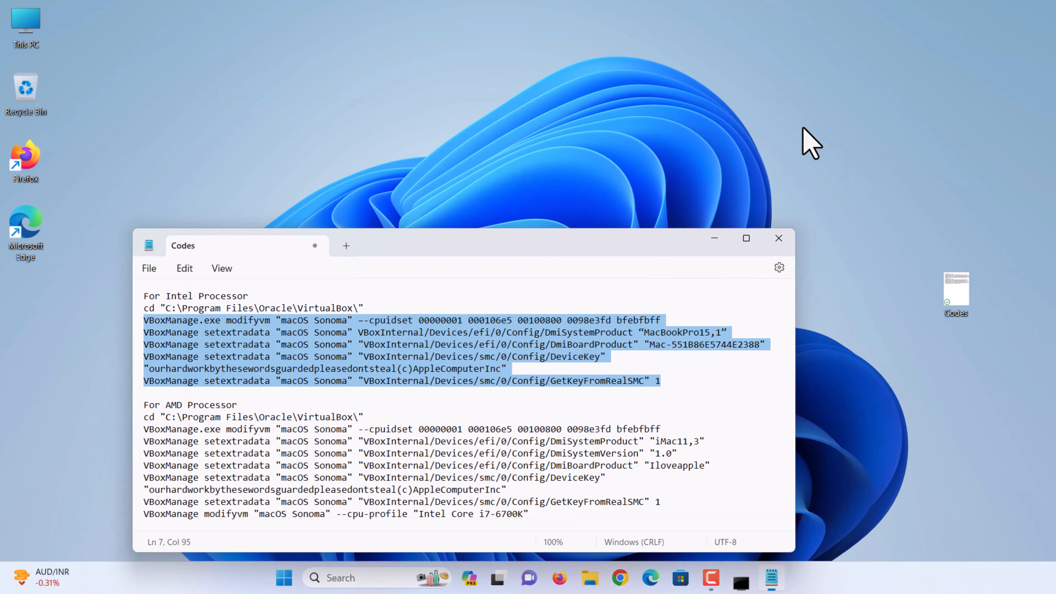
pyautogui.click(779, 239)
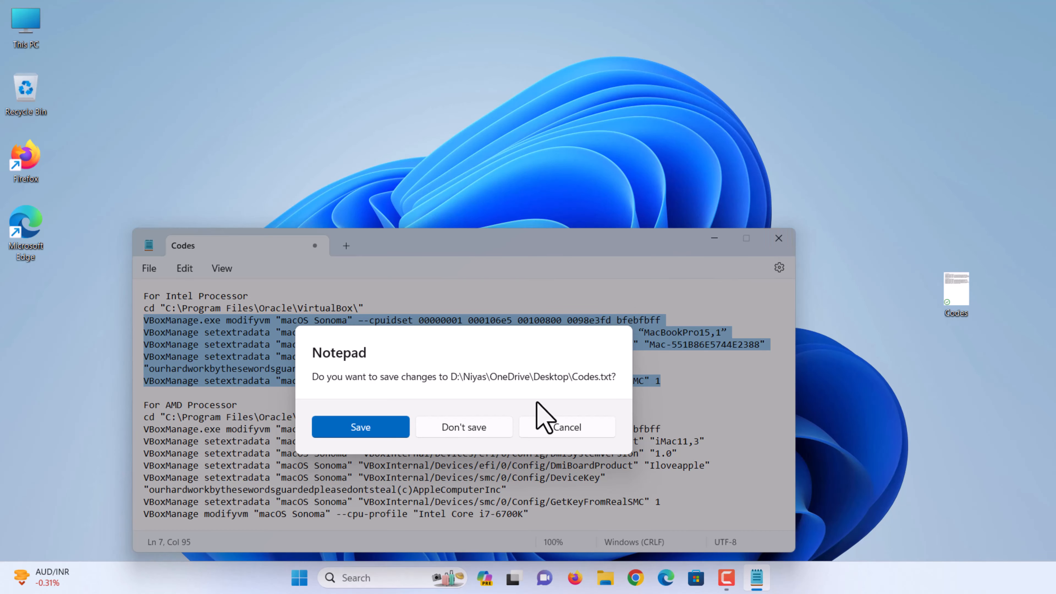
pyautogui.click(482, 431)
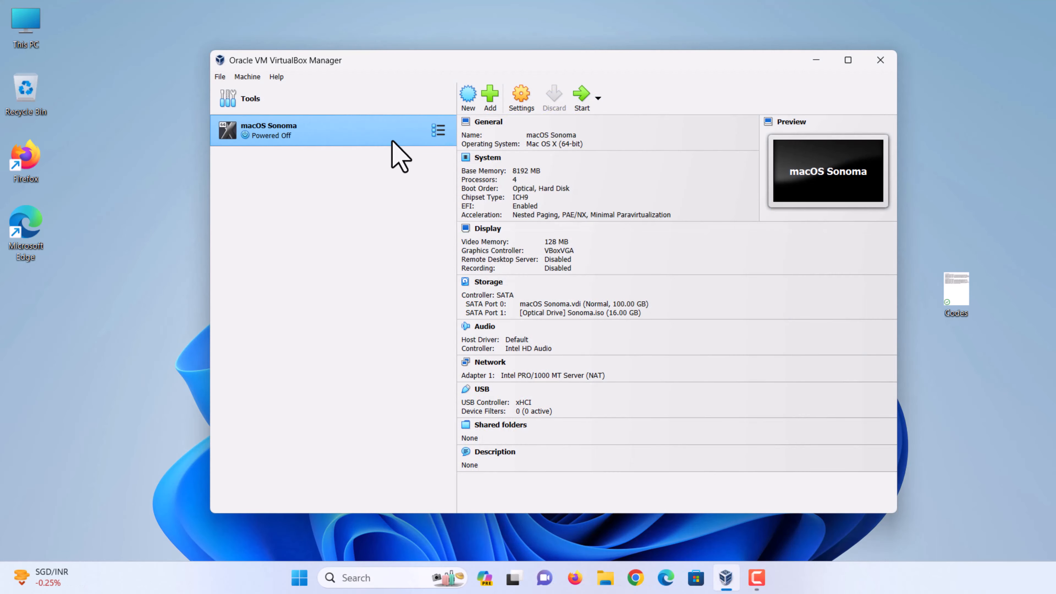
# Start the macOS Sonoma virtual machine in VirtualBox, hiding the notifications and moving its window fully into view.
pyautogui.click(584, 100)
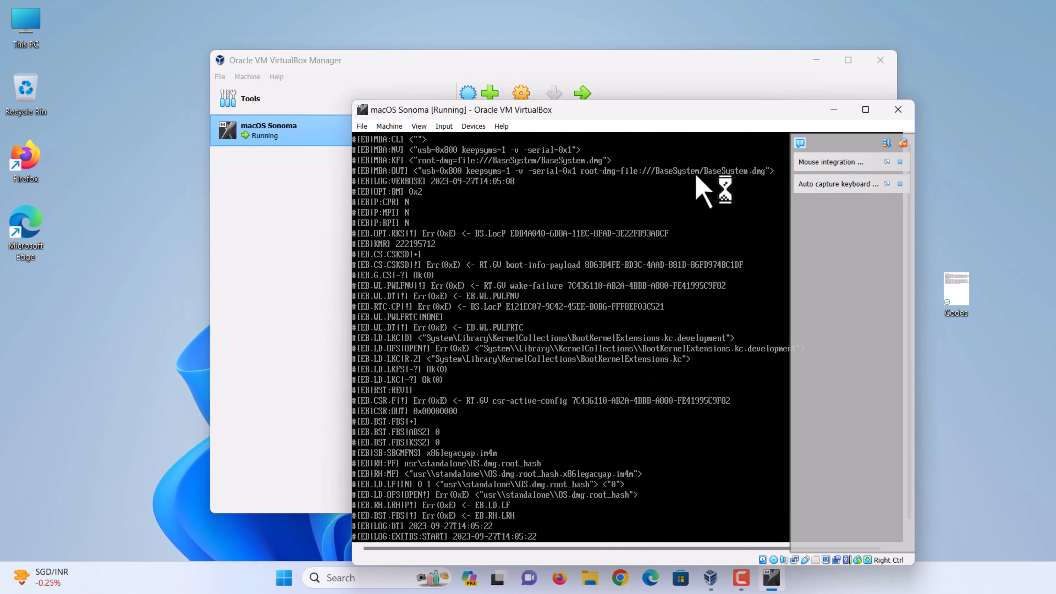
pyautogui.click(903, 143)
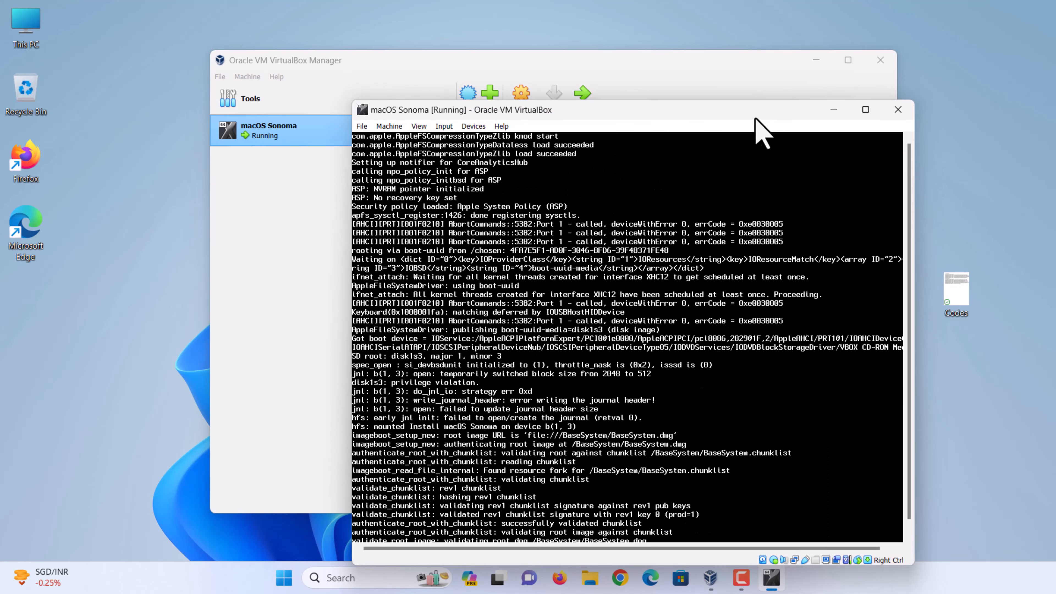
pyautogui.moveTo(750, 109); pyautogui.dragTo(681, 63)
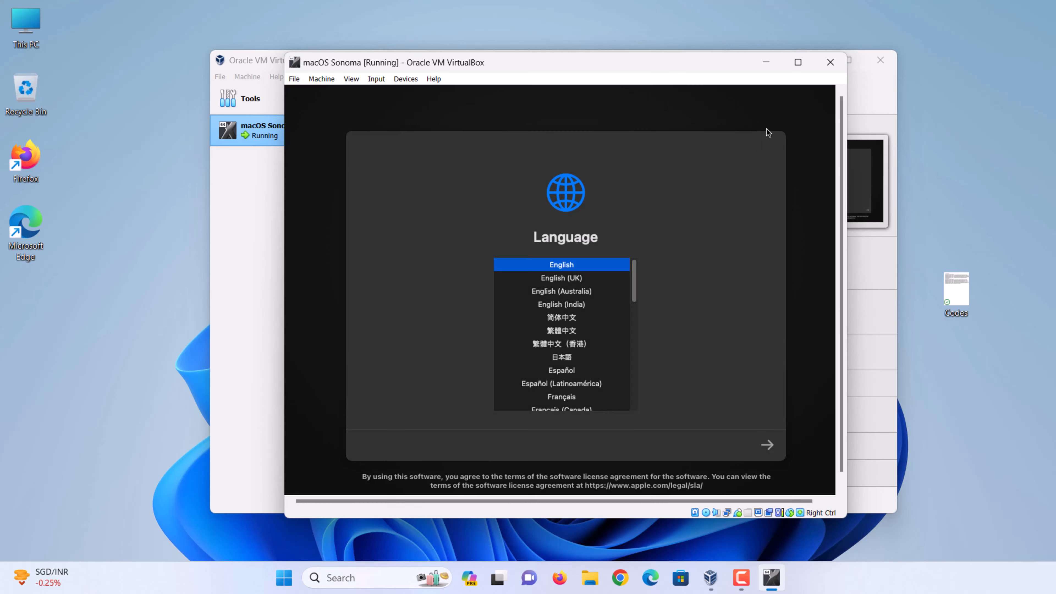
# Choose English as the macOS installer language and continue to the recovery options.
pyautogui.click(589, 273)
pyautogui.click(596, 268)
pyautogui.click(767, 445)
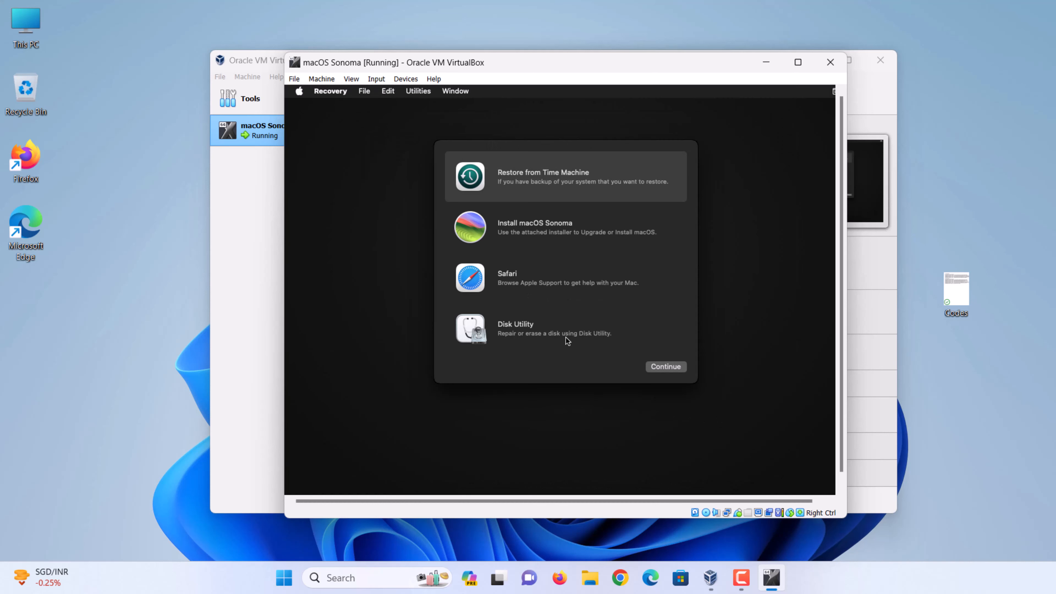
# Erase VBOX HARDDISK Media in Disk Utility as "macOS HDD" with APFS format and GUID Partition Map, and close Disk Utility.
pyautogui.click(541, 331)
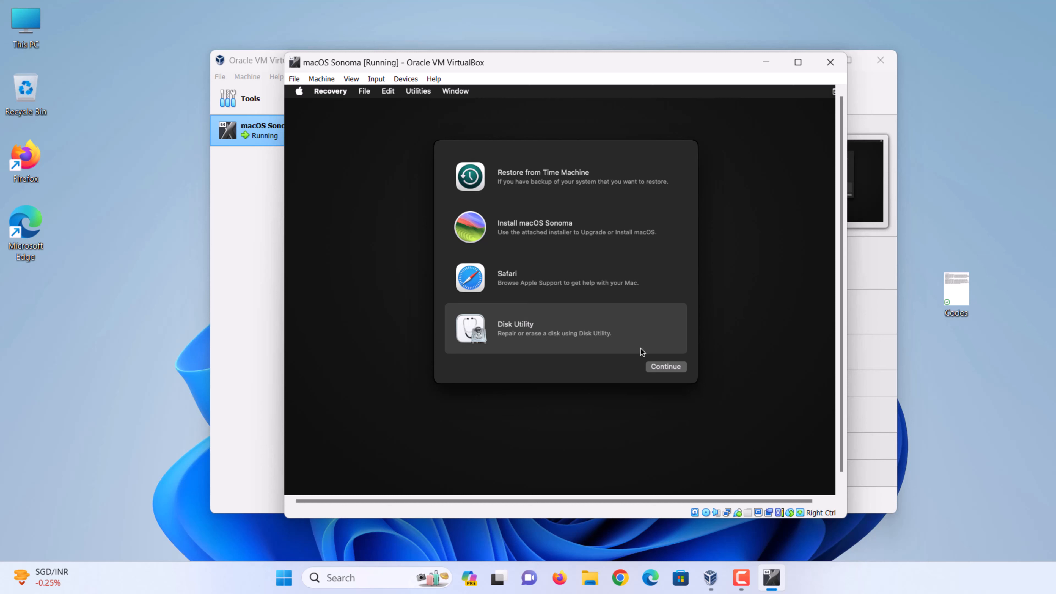
pyautogui.click(664, 366)
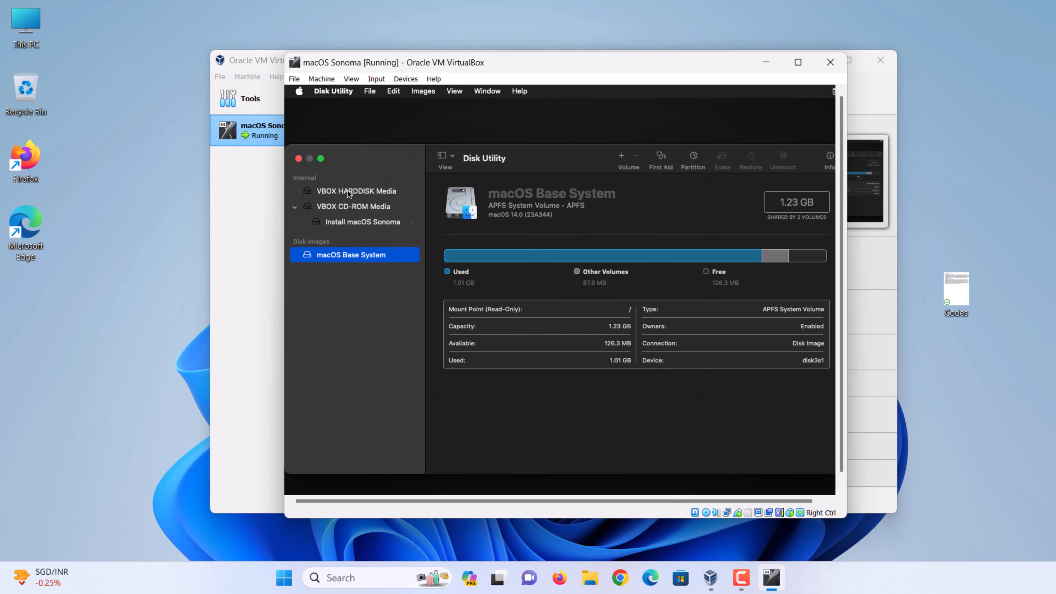
pyautogui.click(355, 190)
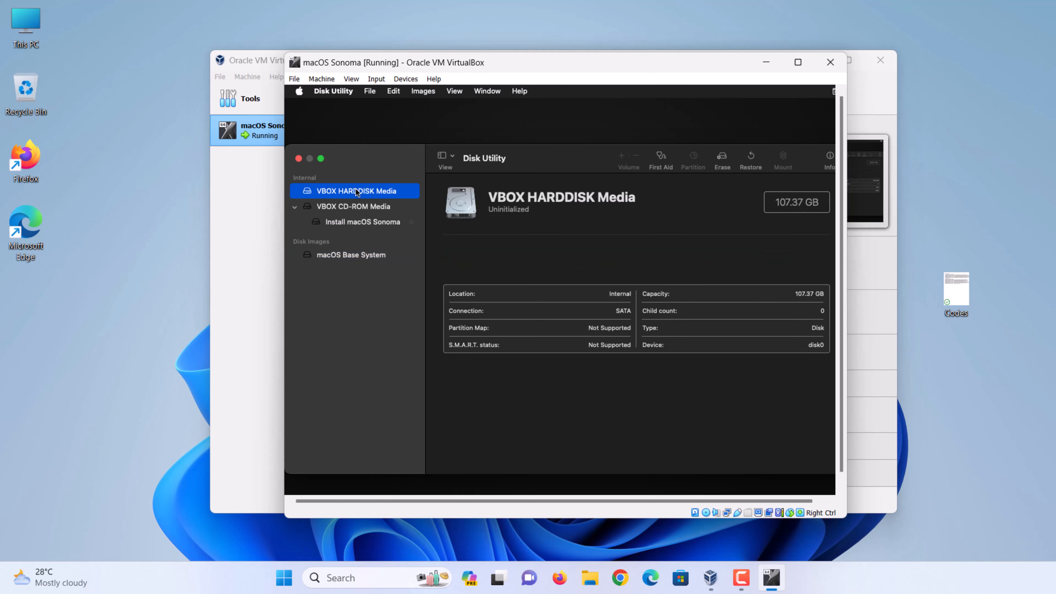
pyautogui.click(722, 158)
pyautogui.write('macOS HDD')
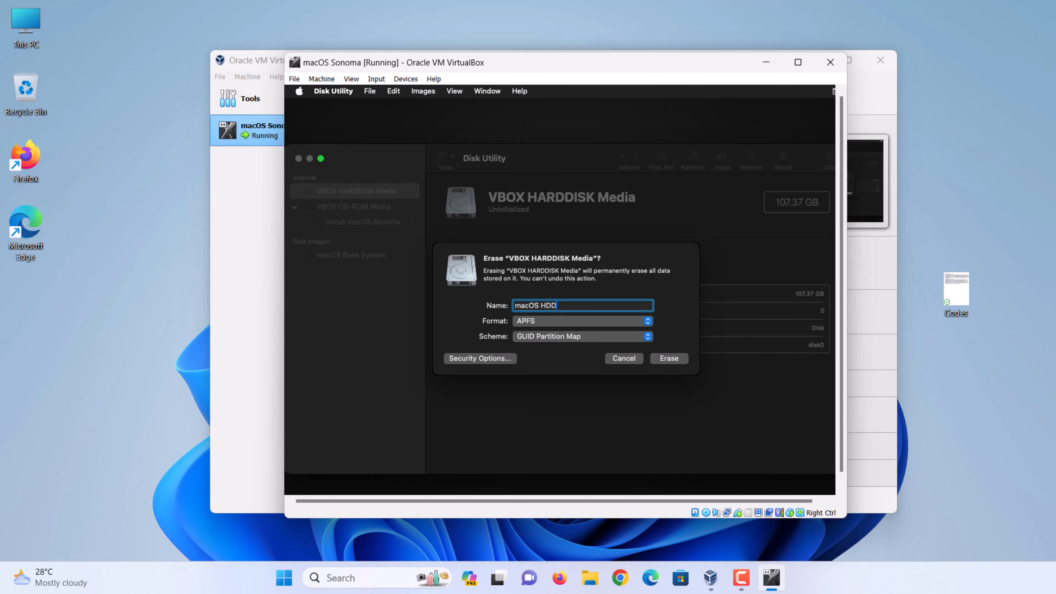
pyautogui.click(672, 359)
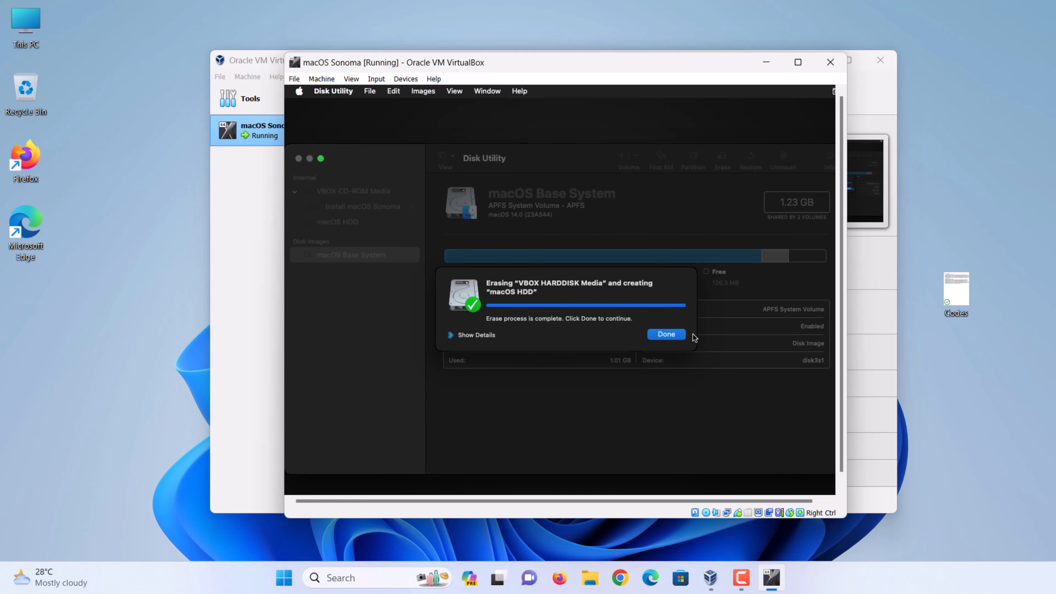
pyautogui.click(681, 336)
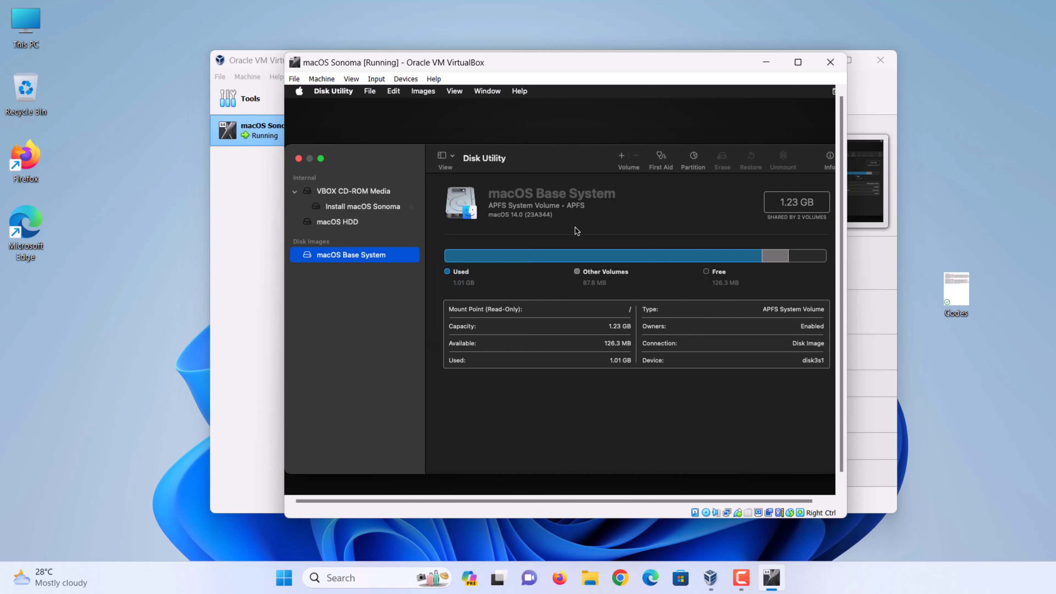
pyautogui.click(299, 158)
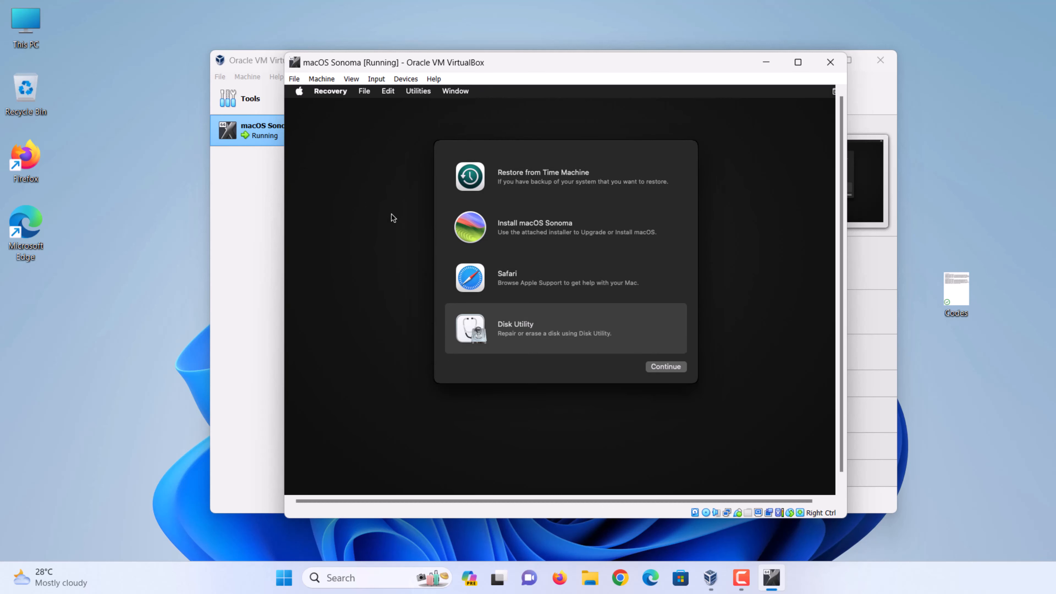
# Launch the macOS Sonoma installer from the recovery options and maximize the virtual machine window.
pyautogui.click(525, 231)
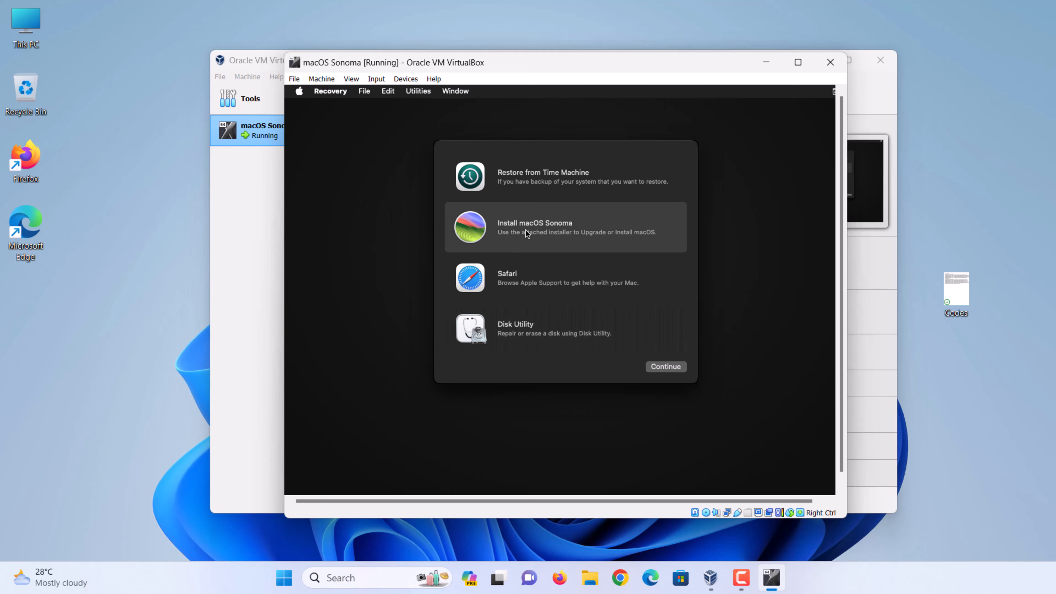
pyautogui.click(666, 367)
pyautogui.click(798, 61)
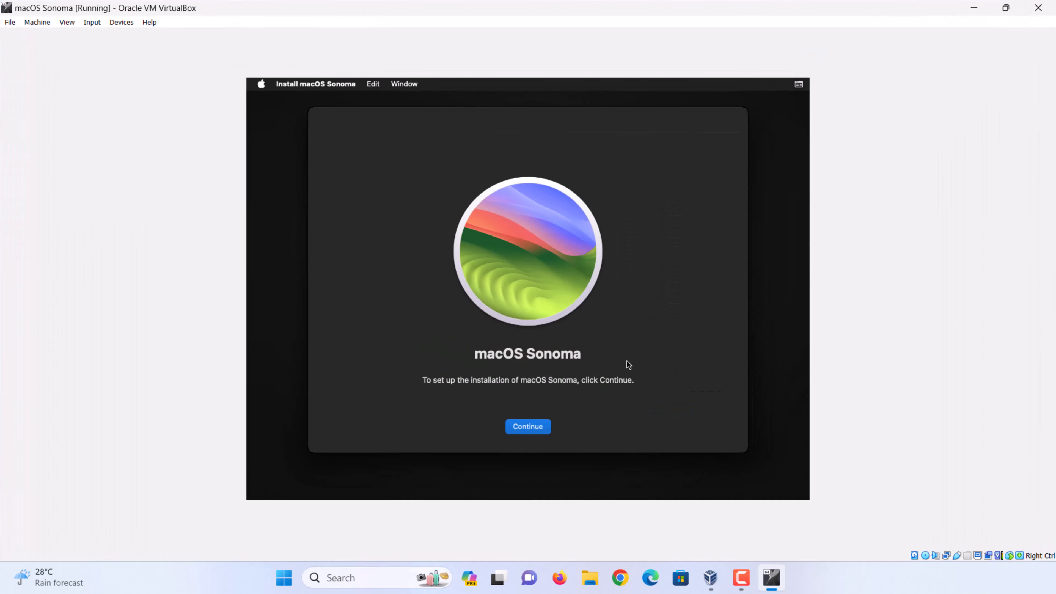
# Agree to the software license agreement and start installing macOS Sonoma on the macOS HDD disk.
pyautogui.click(524, 433)
pyautogui.click(557, 427)
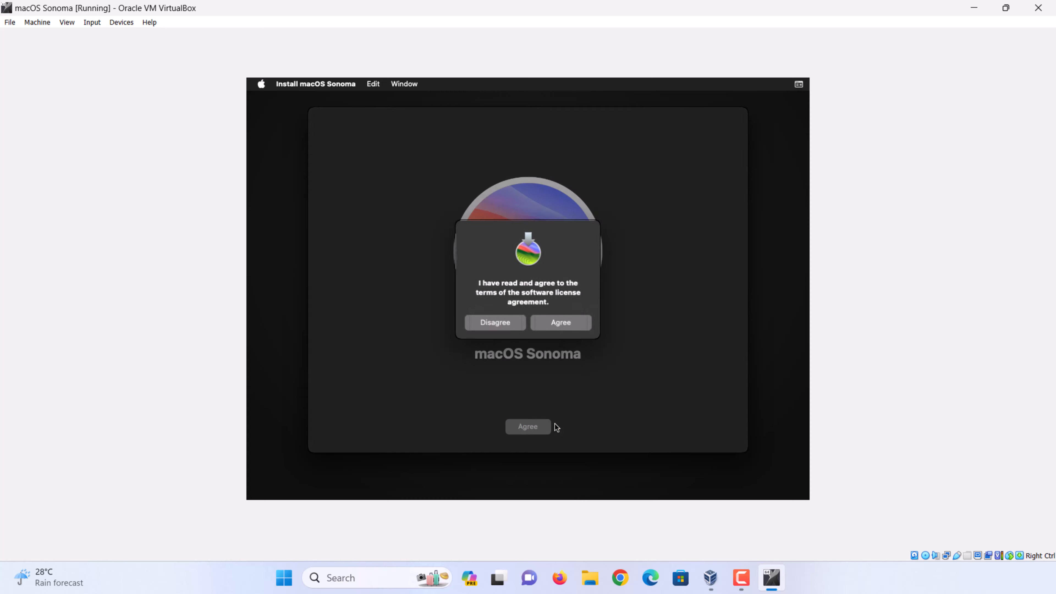
pyautogui.click(557, 324)
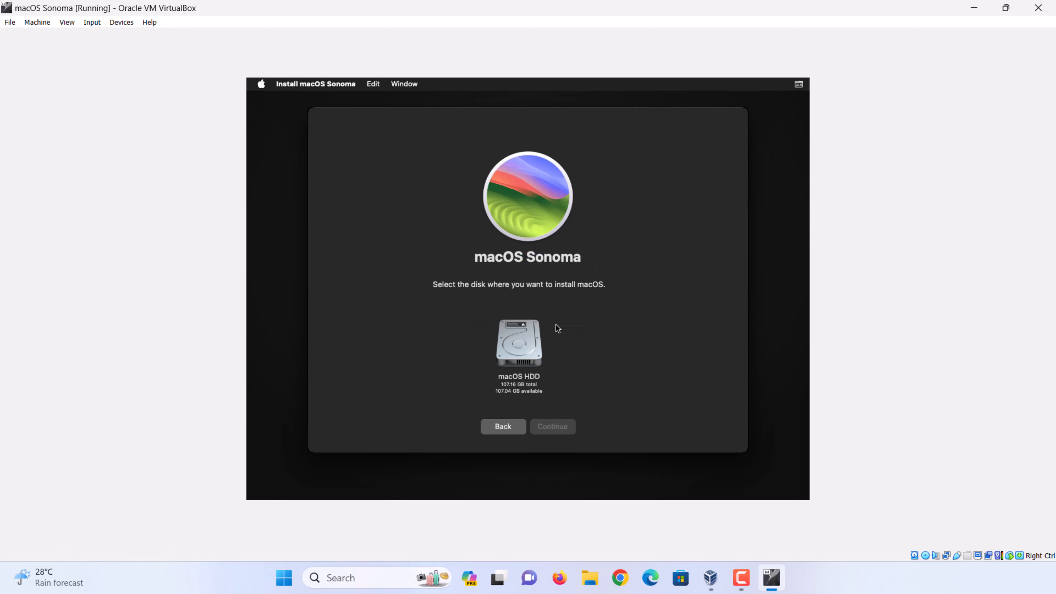
pyautogui.click(516, 350)
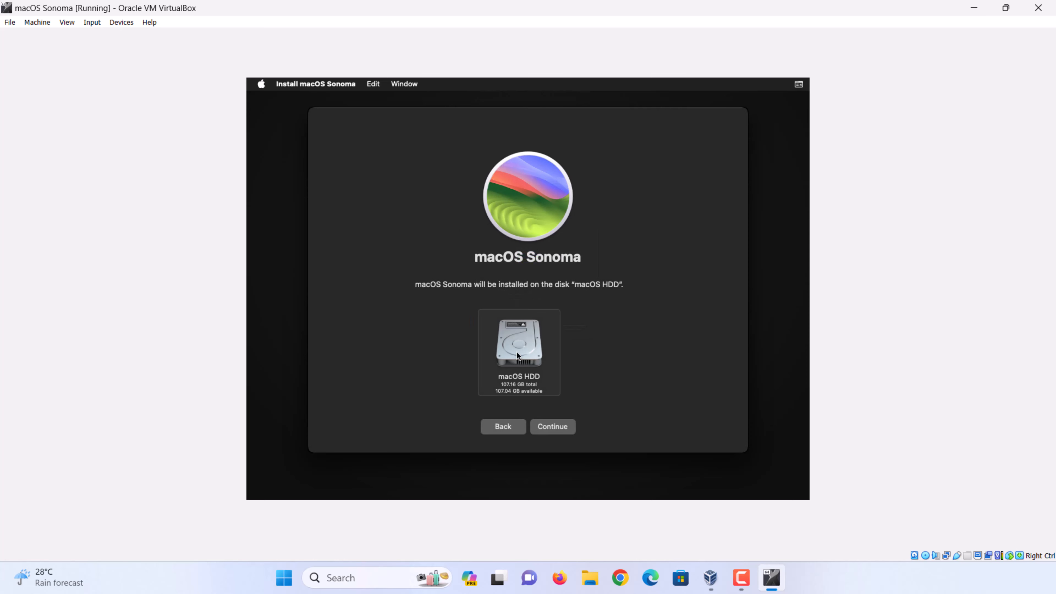
pyautogui.click(552, 428)
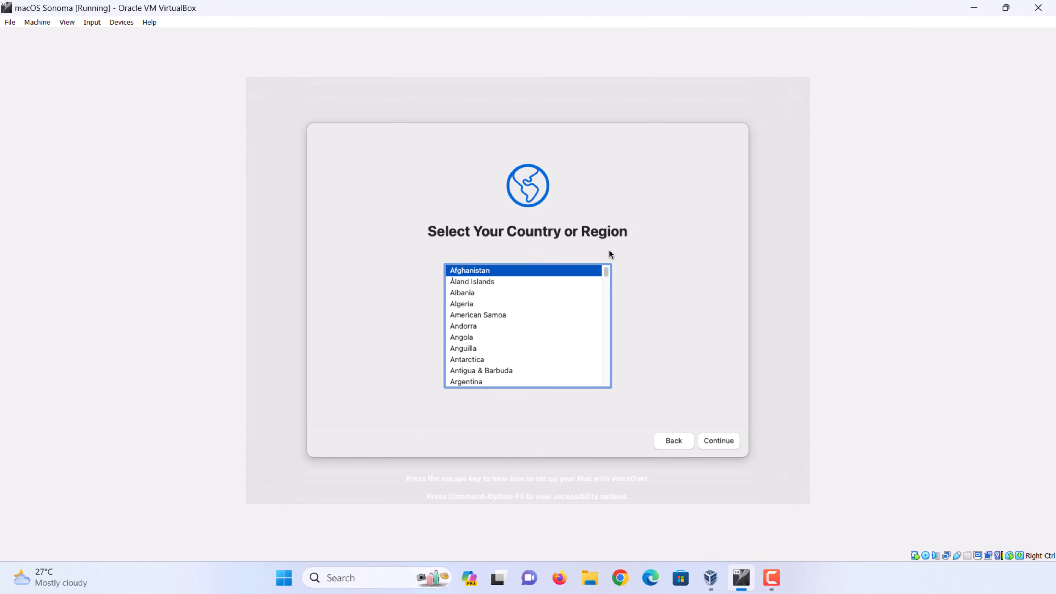
# Choose United States as the country or region and accept the suggested written and spoken languages.
pyautogui.scroll(-2, 608, 276)
pyautogui.moveTo(608, 276); pyautogui.dragTo(603, 374)
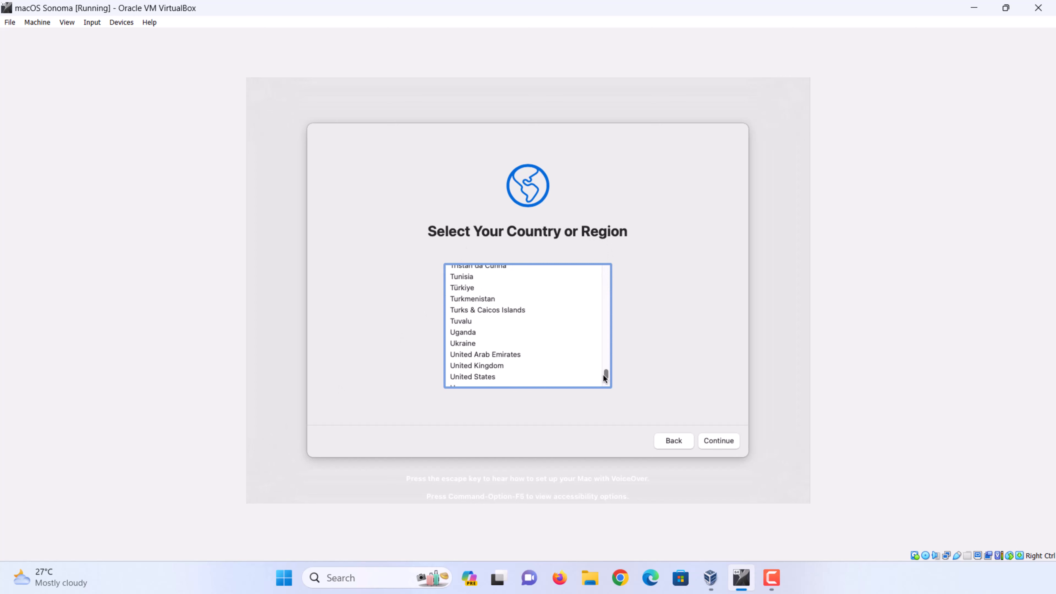
pyautogui.click(518, 375)
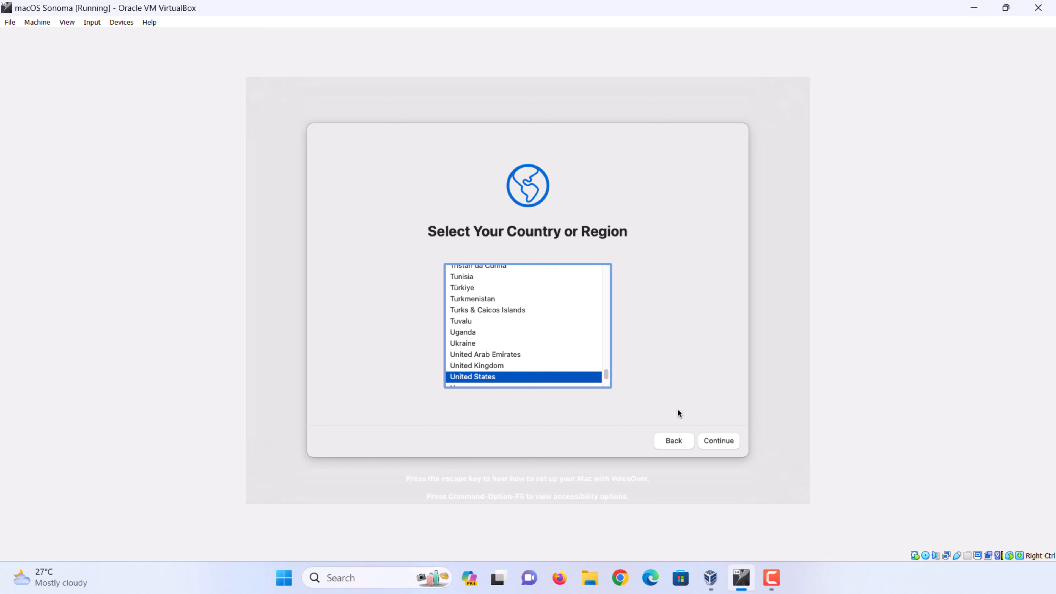
pyautogui.click(712, 438)
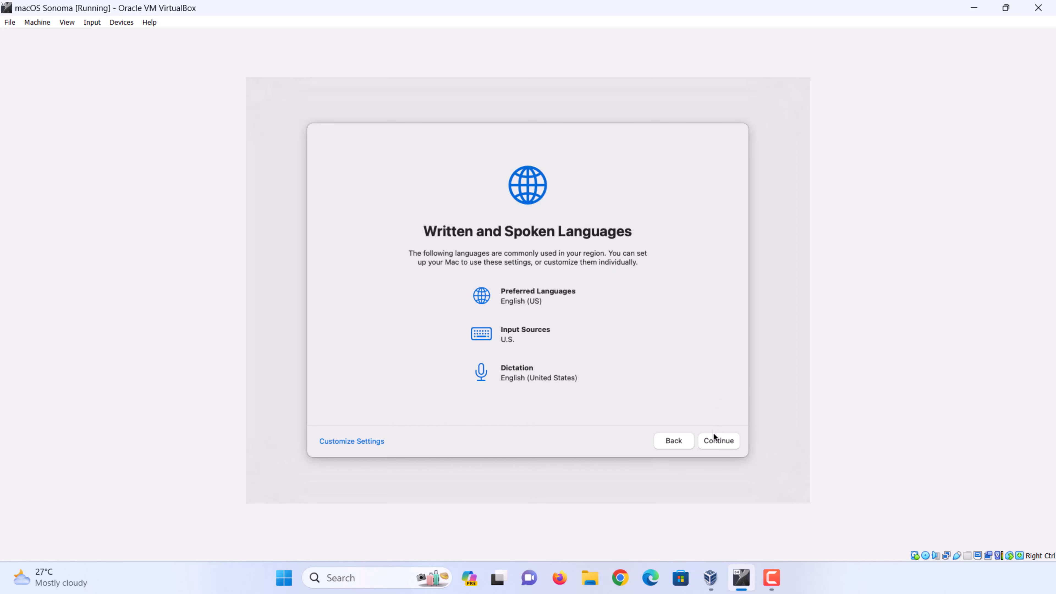
pyautogui.click(716, 442)
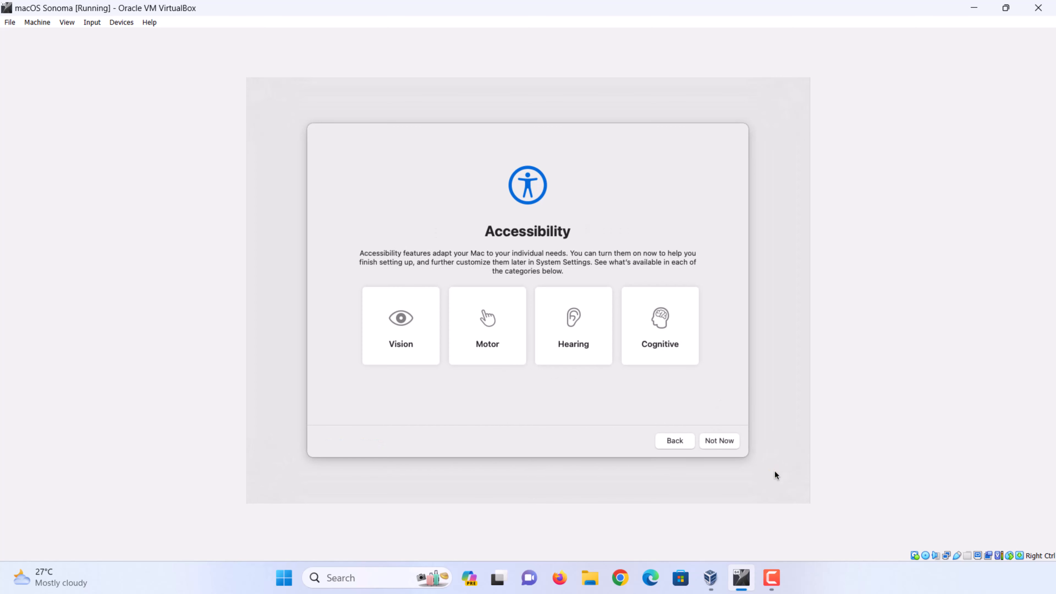
# Skip the accessibility options, continue past Data & Privacy, and skip both Migration Assistant and the Apple ID sign-in.
pyautogui.click(722, 440)
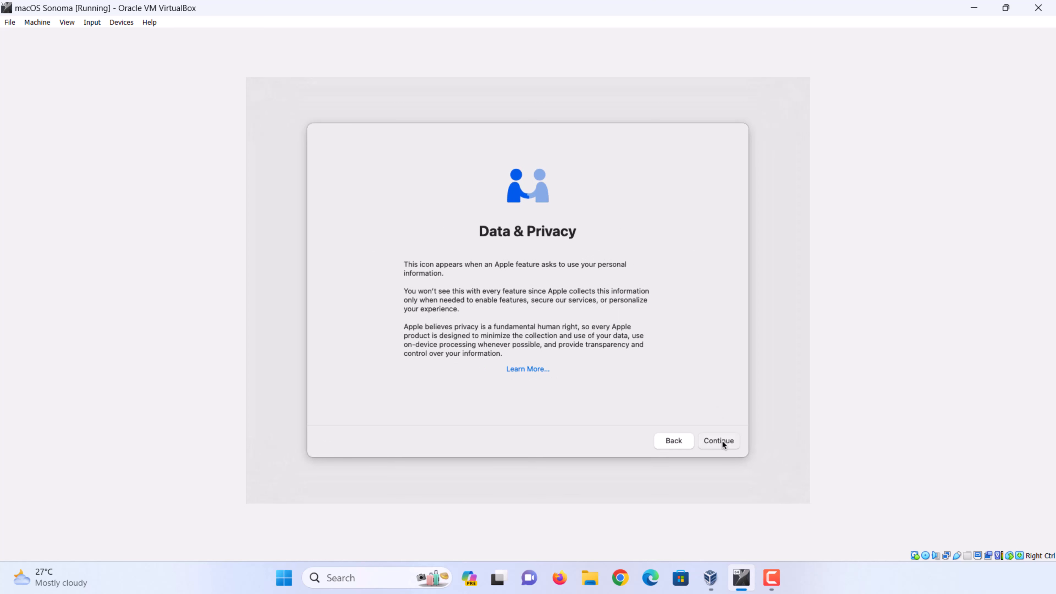
pyautogui.click(722, 440)
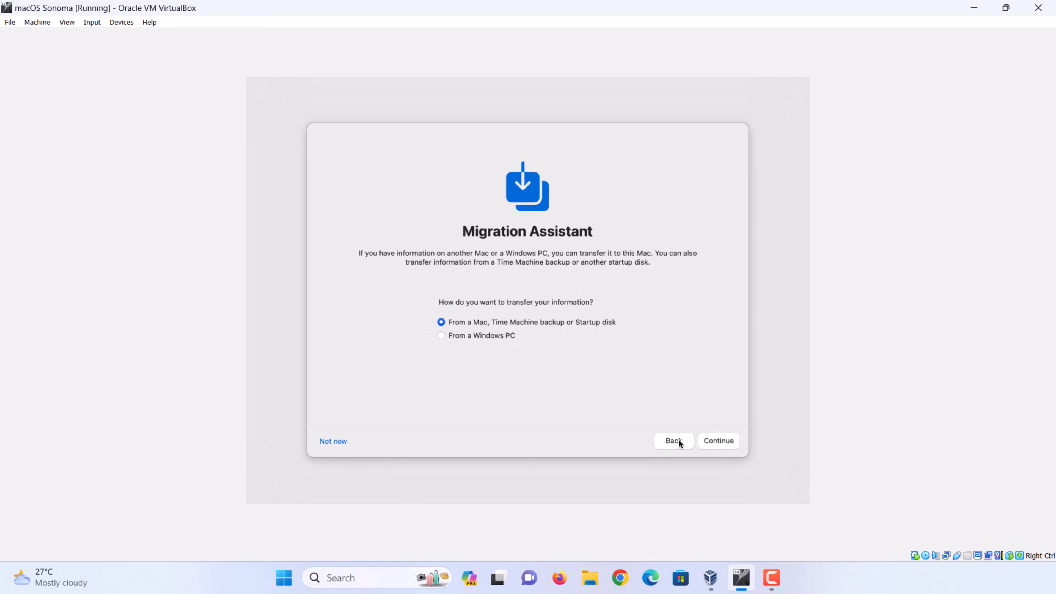
pyautogui.click(346, 442)
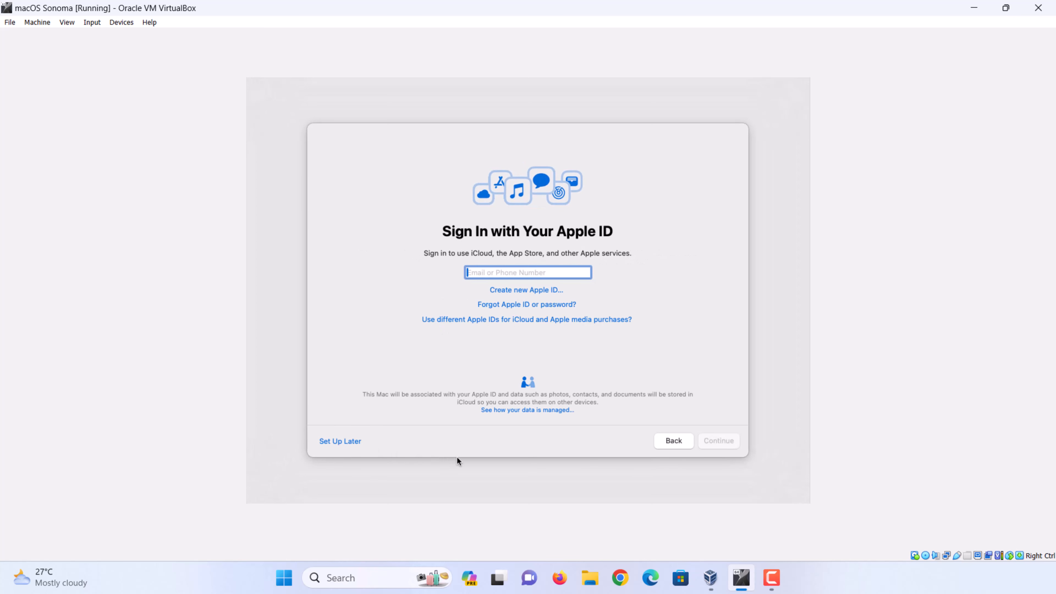
pyautogui.click(343, 445)
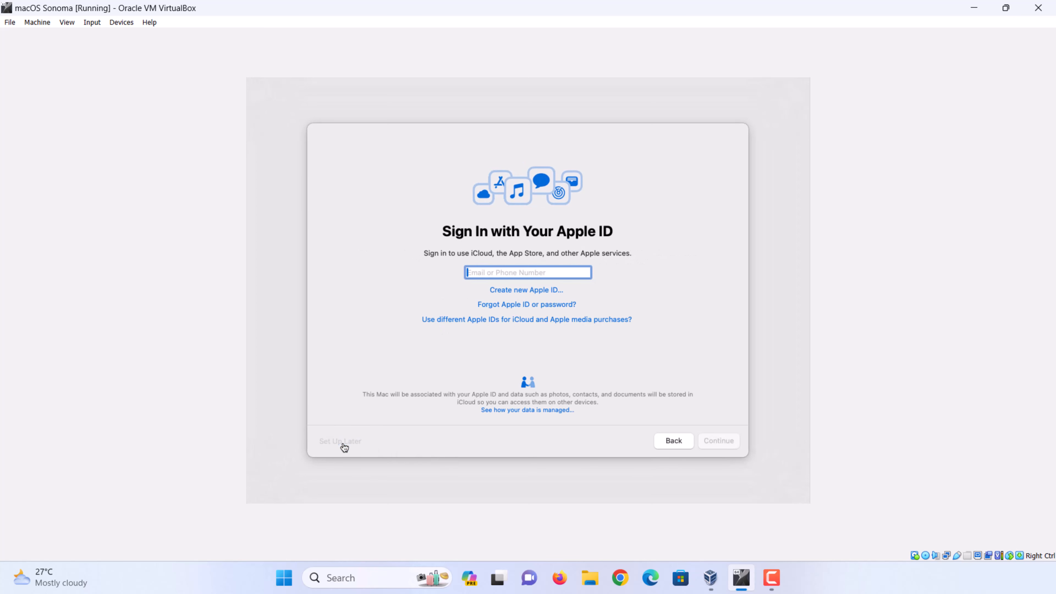